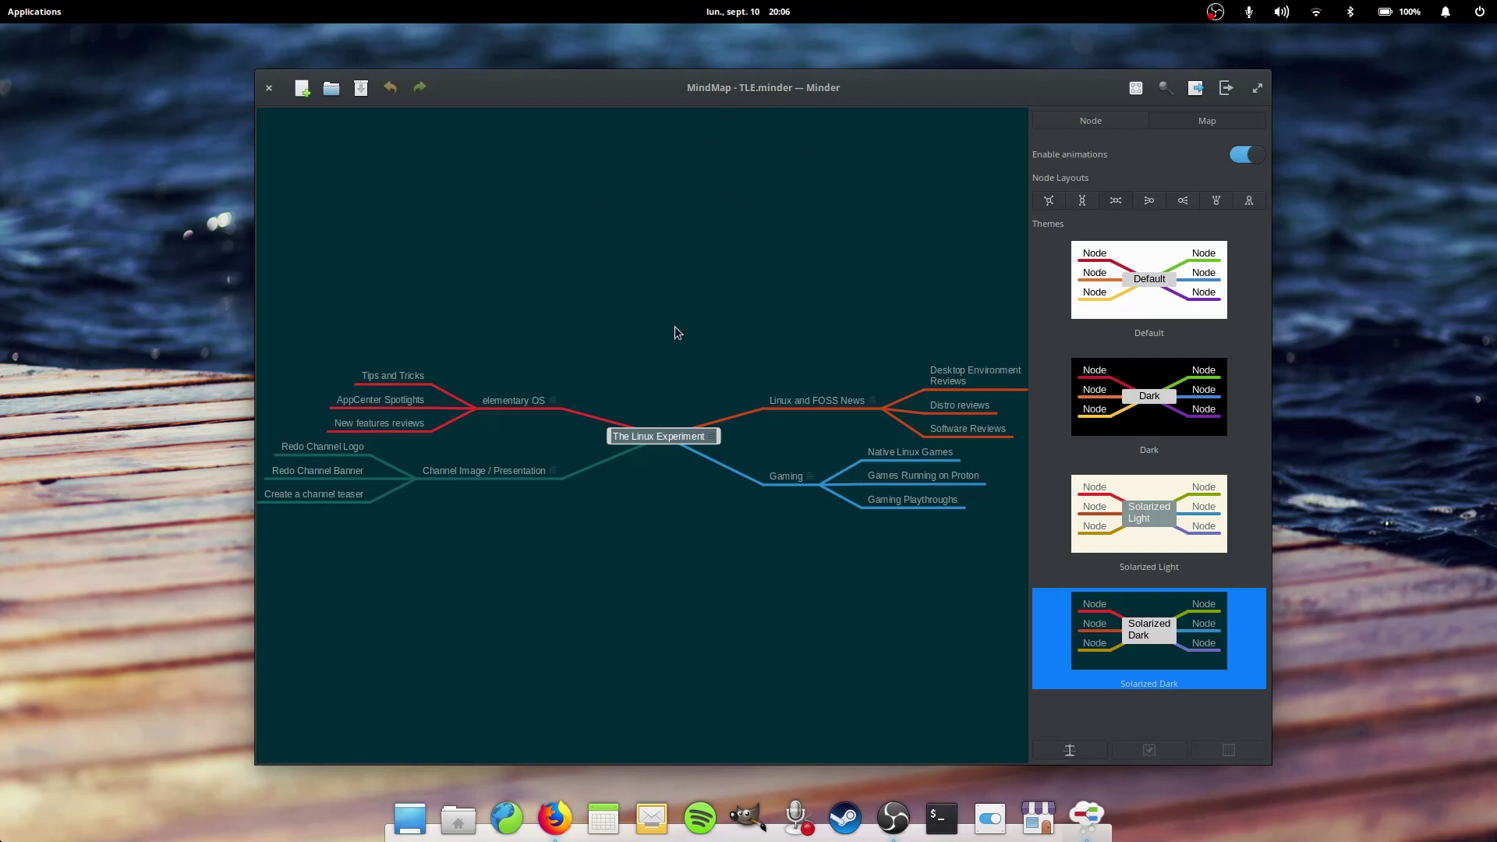
Move the Minder window aside, dismiss the info dialog, and page through Minder's screenshots back to the first.
mouse_move(847, 81)
left_mouse_down()
mouse_move(816, 75)
mouse_move(830, 86)
left_mouse_up()
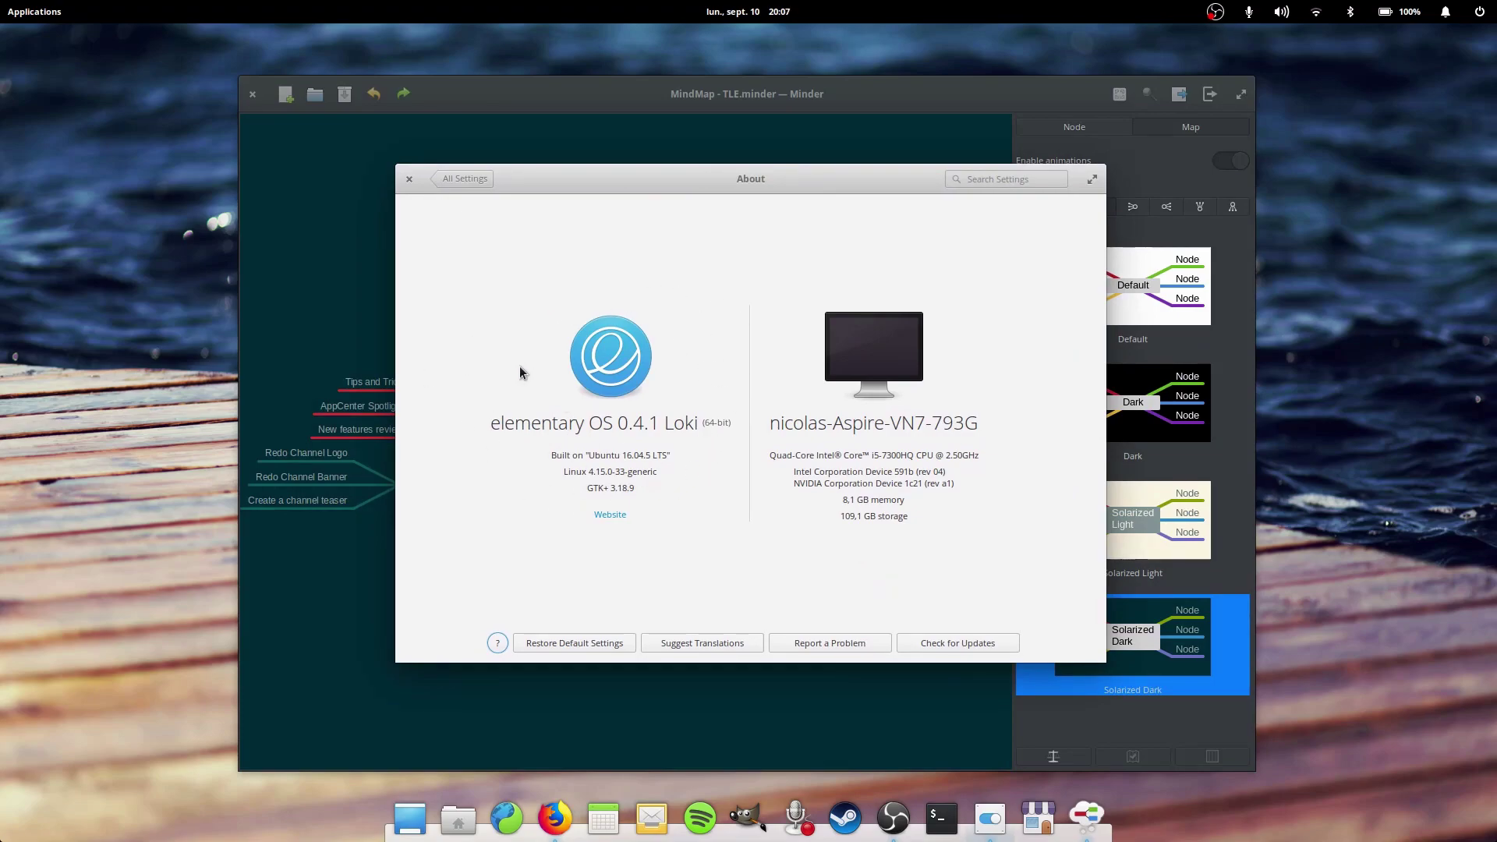
left_click(408, 179)
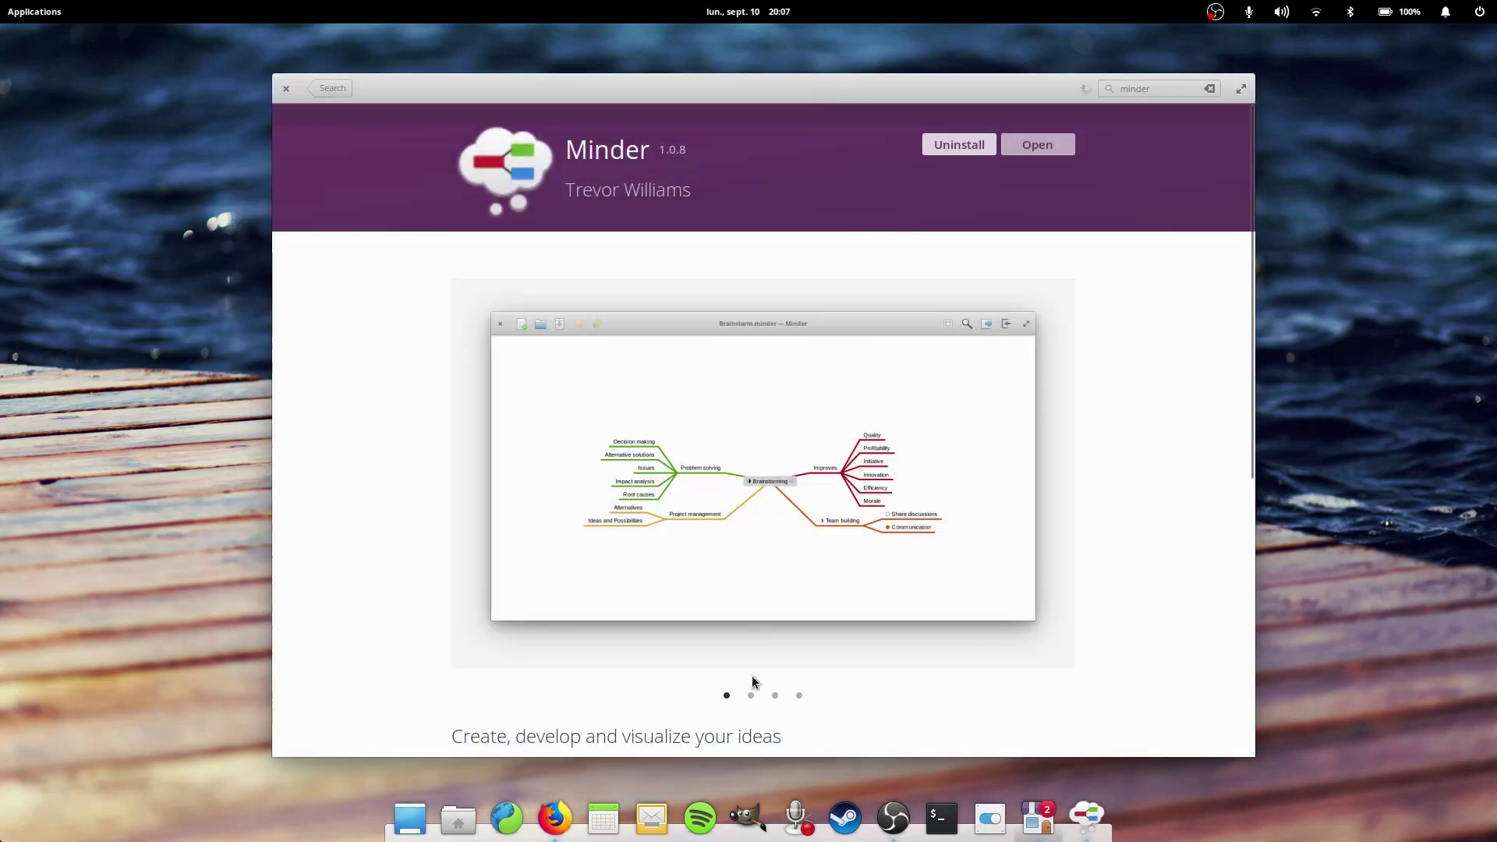
left_click(750, 695)
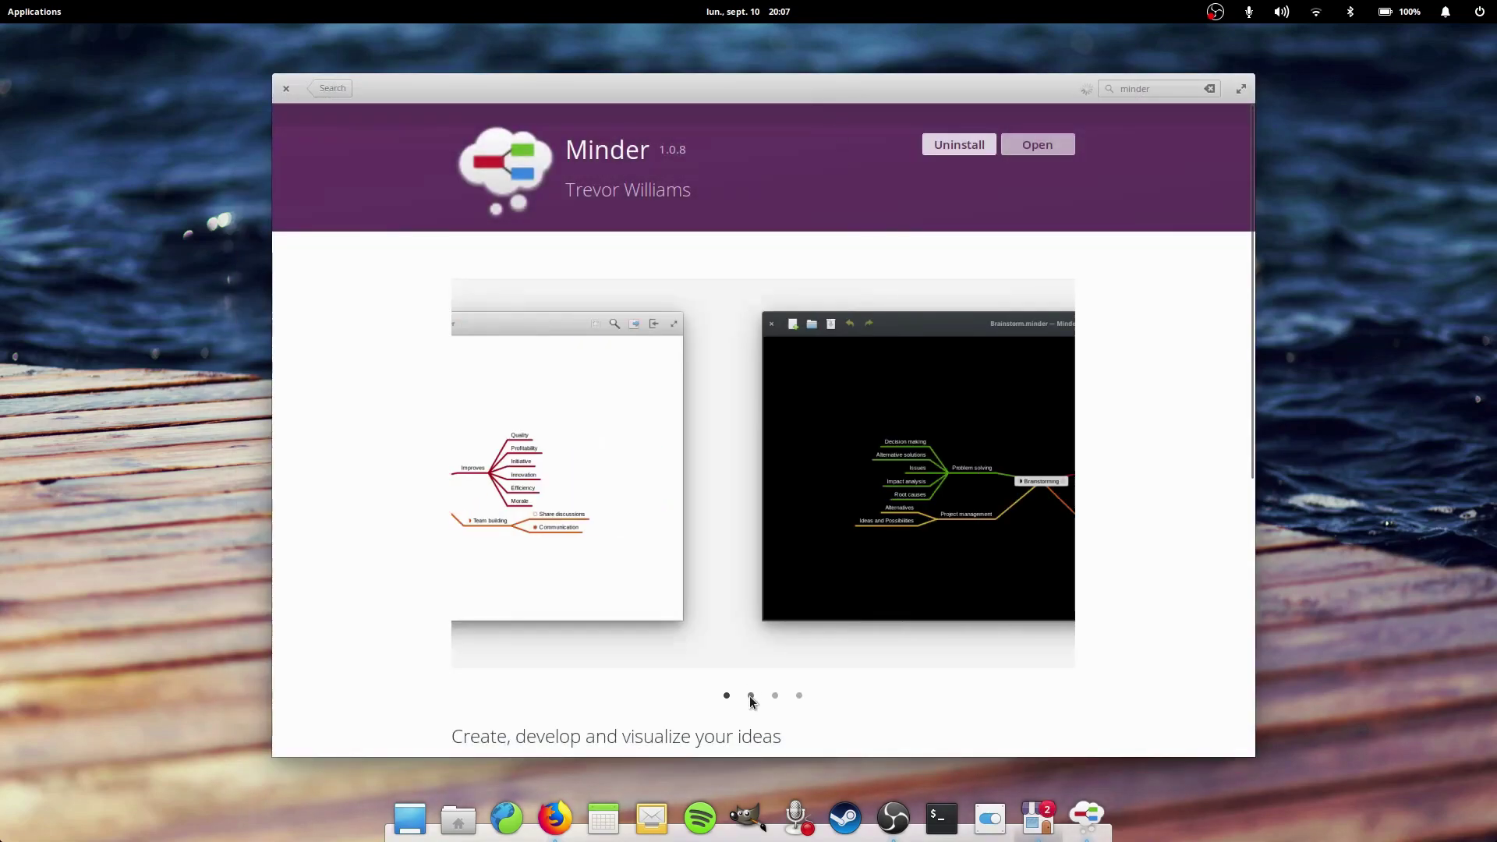
left_click(774, 695)
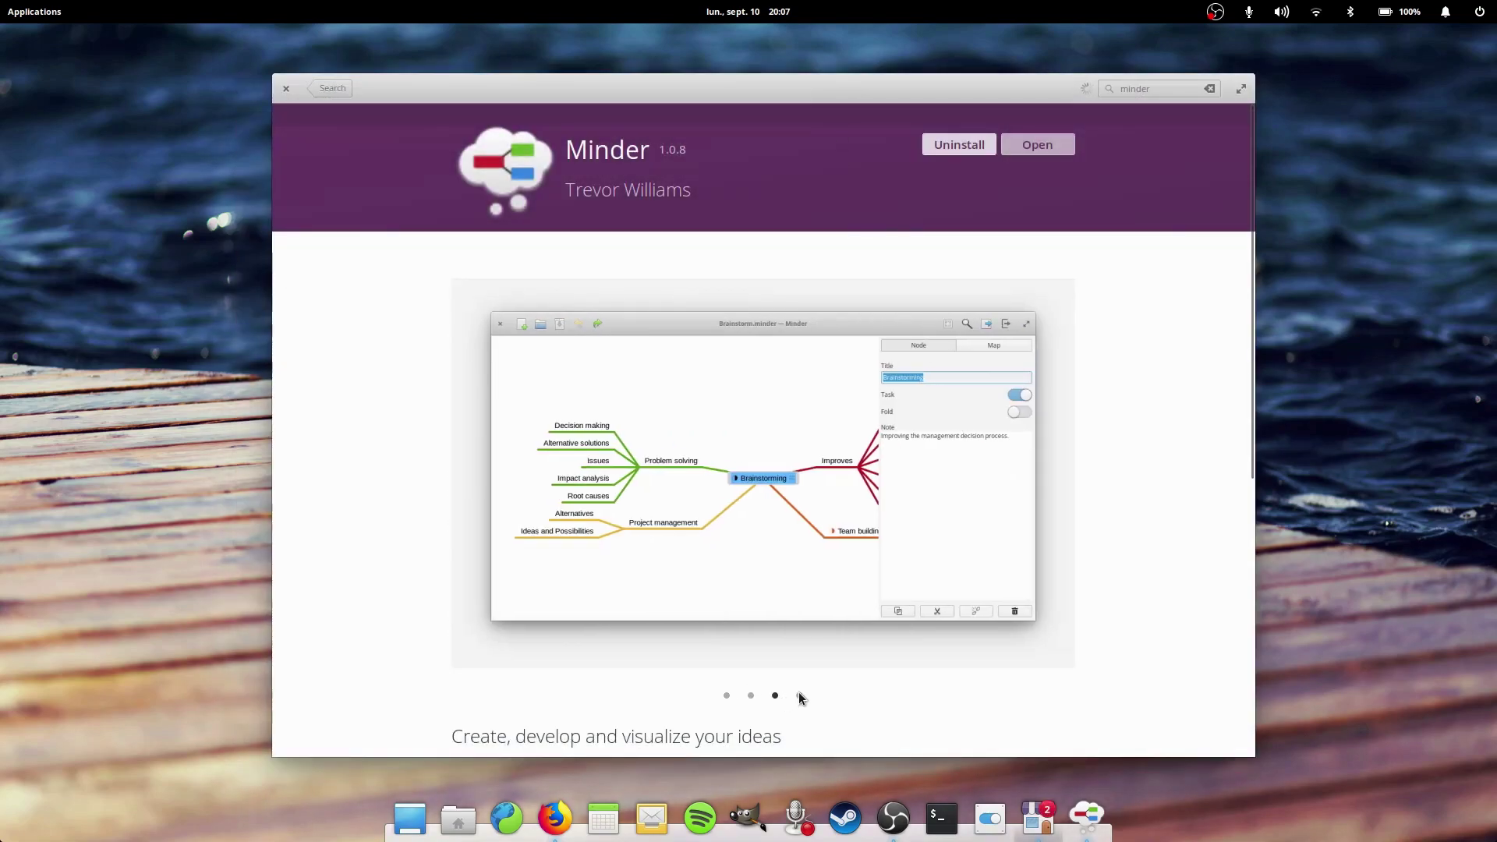
left_click(798, 695)
left_click(726, 695)
Step through Minder's screenshots again, stopping on the fourth one.
scroll(817, 432, "down", 6)
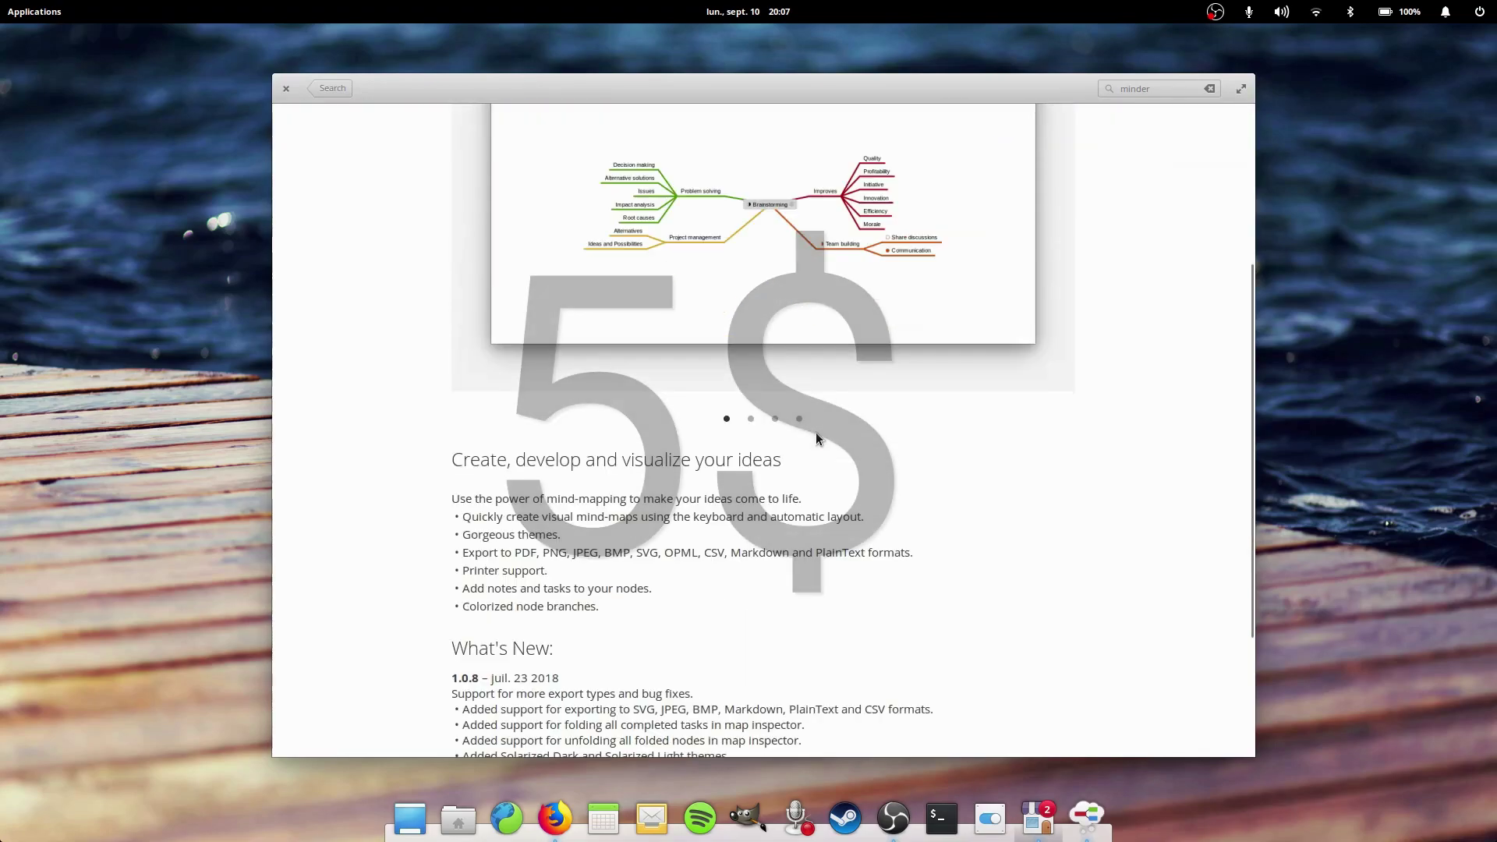
scroll(786, 436, "up", 6)
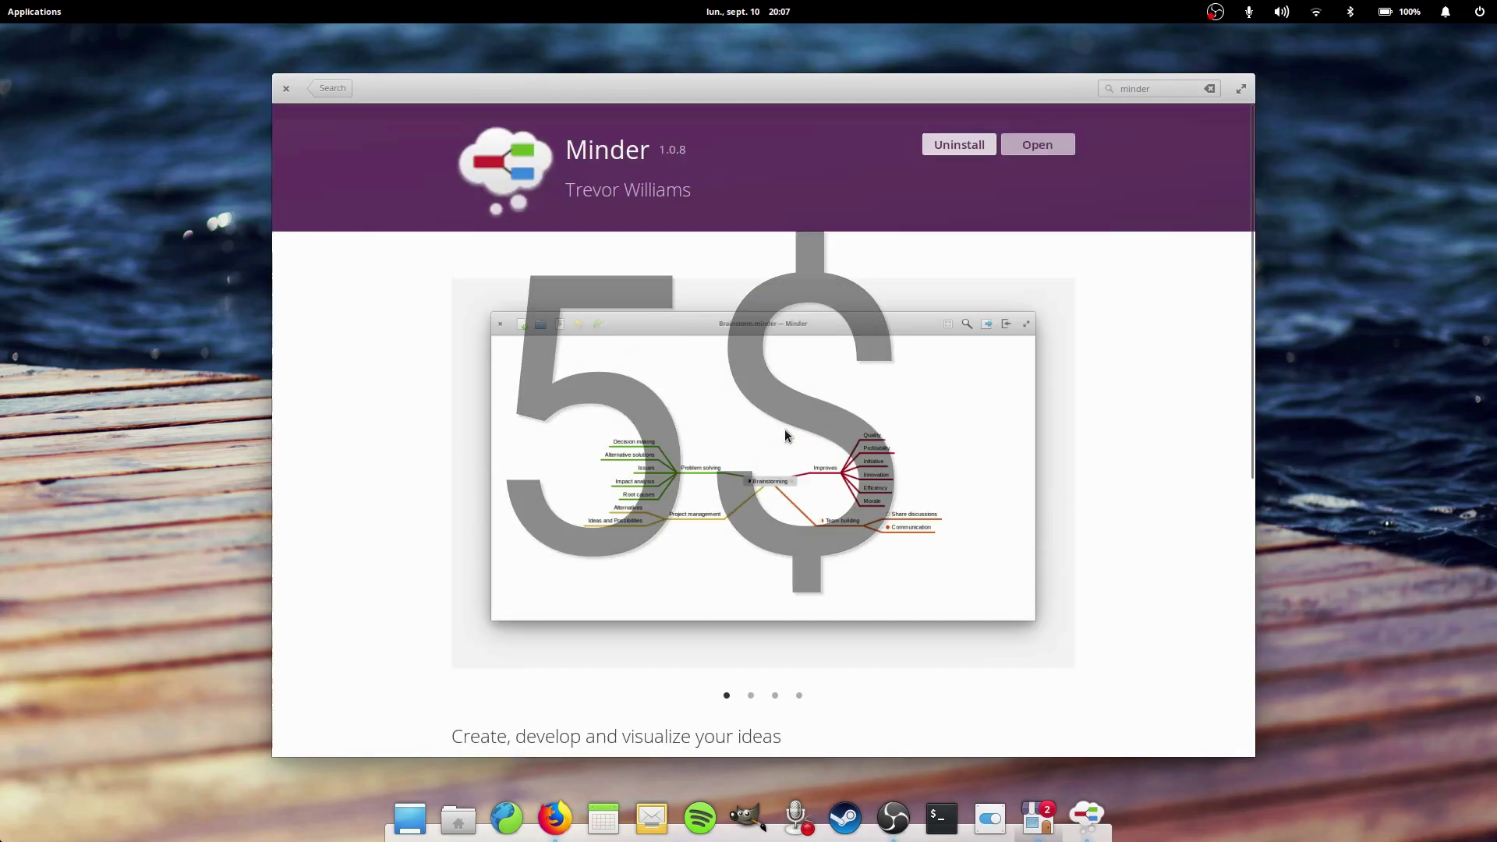
left_click(752, 696)
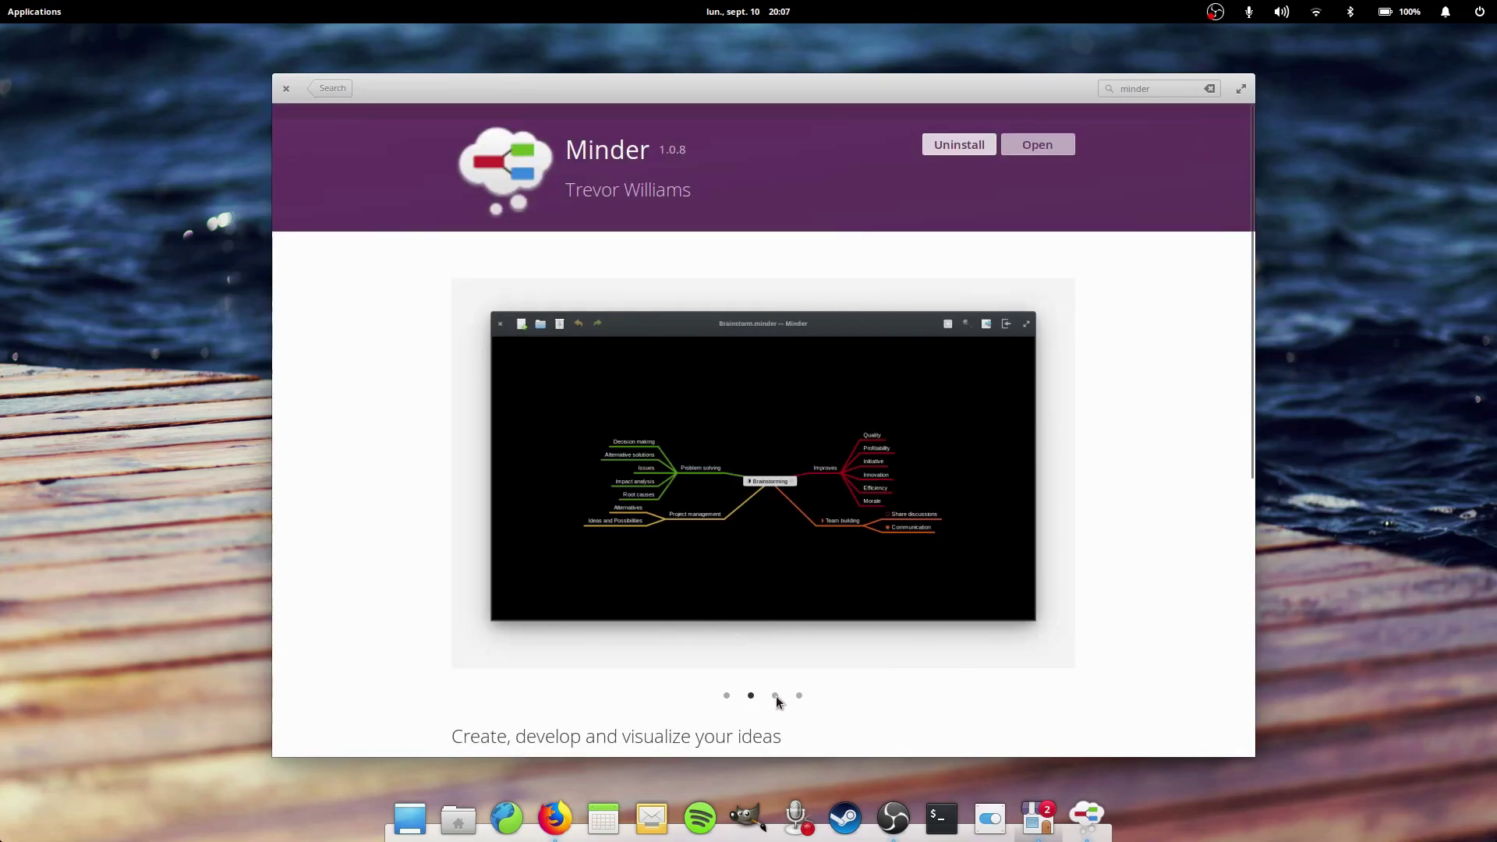
left_click(775, 696)
left_click(799, 696)
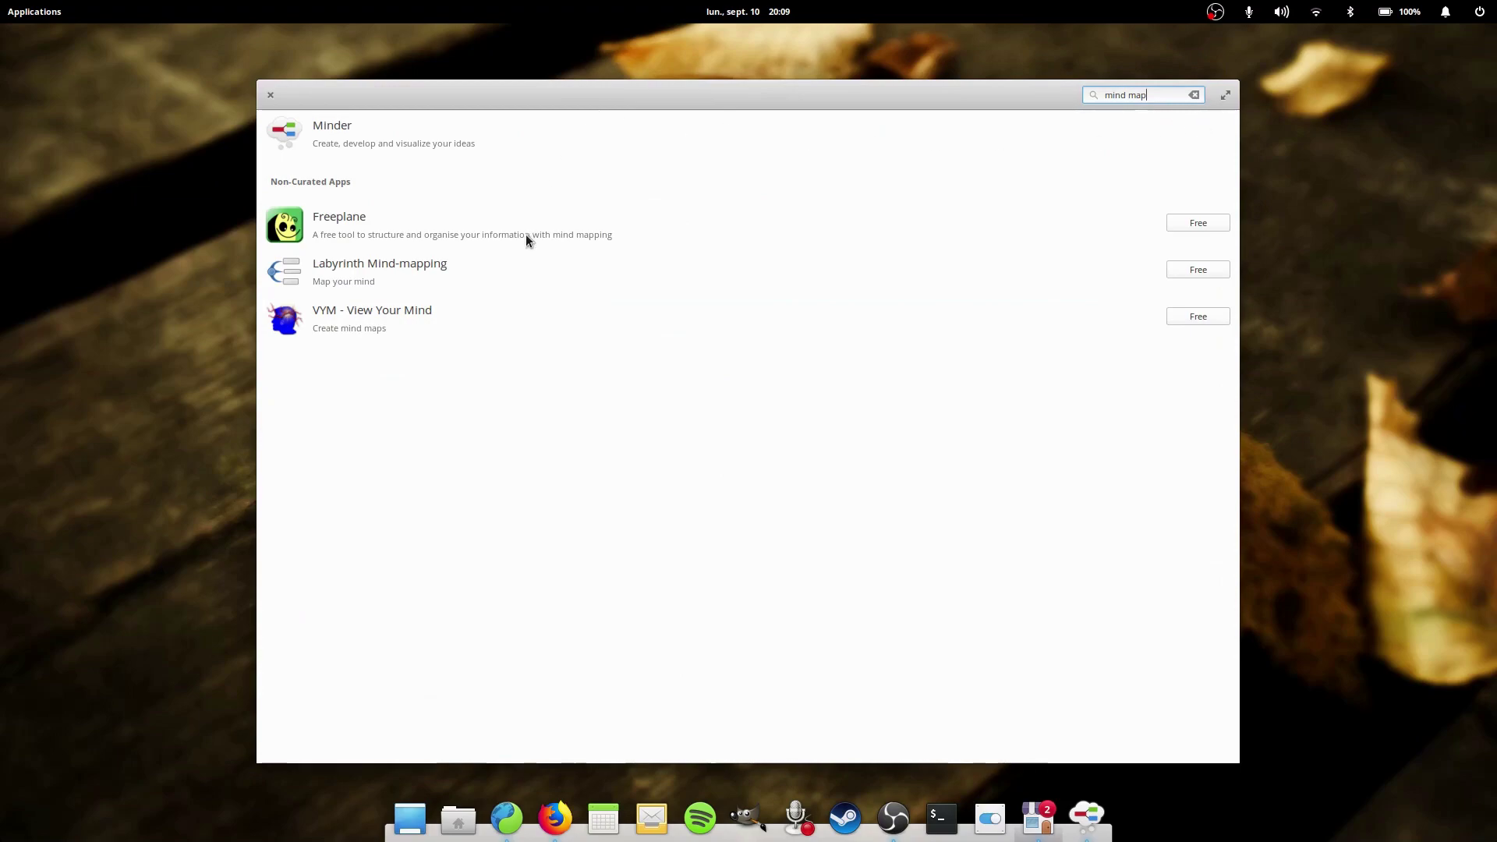
View the Labyrinth Mind-mapping and VYM listings from the 'mind map' results.
left_click(407, 279)
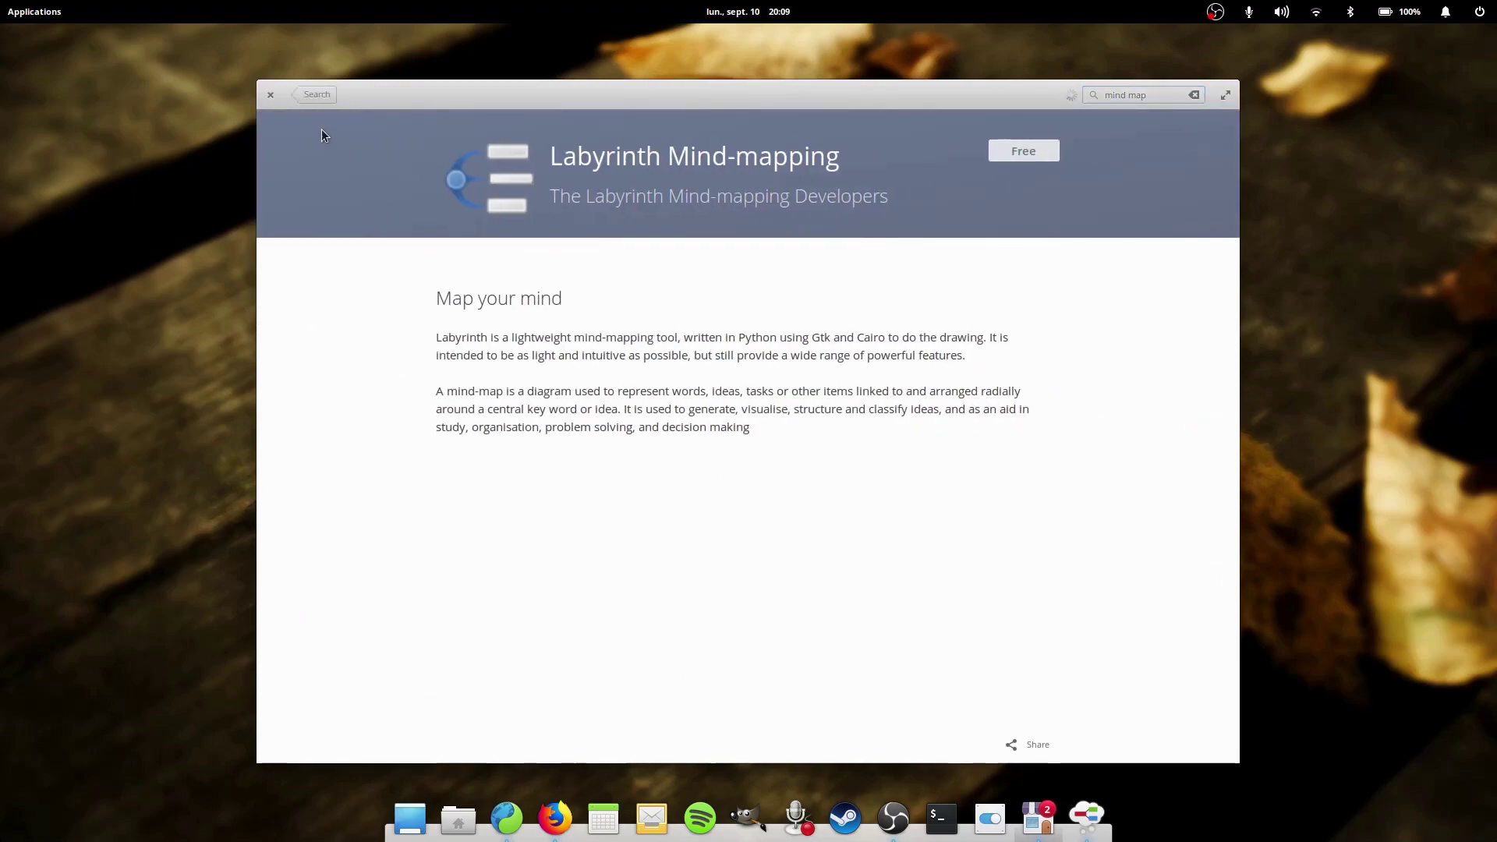
left_click(314, 95)
left_click(351, 314)
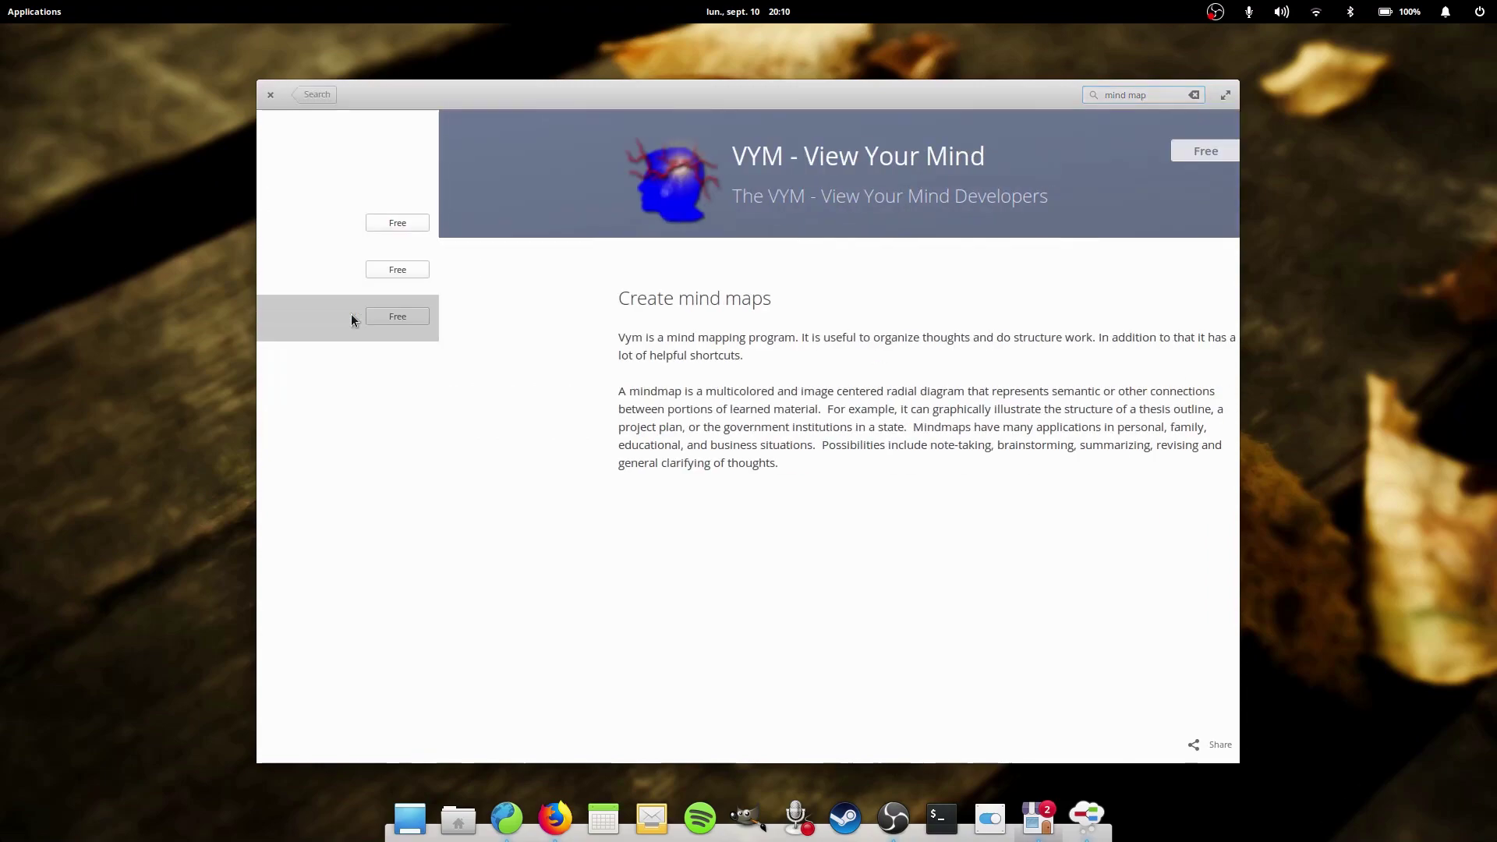
left_click(318, 95)
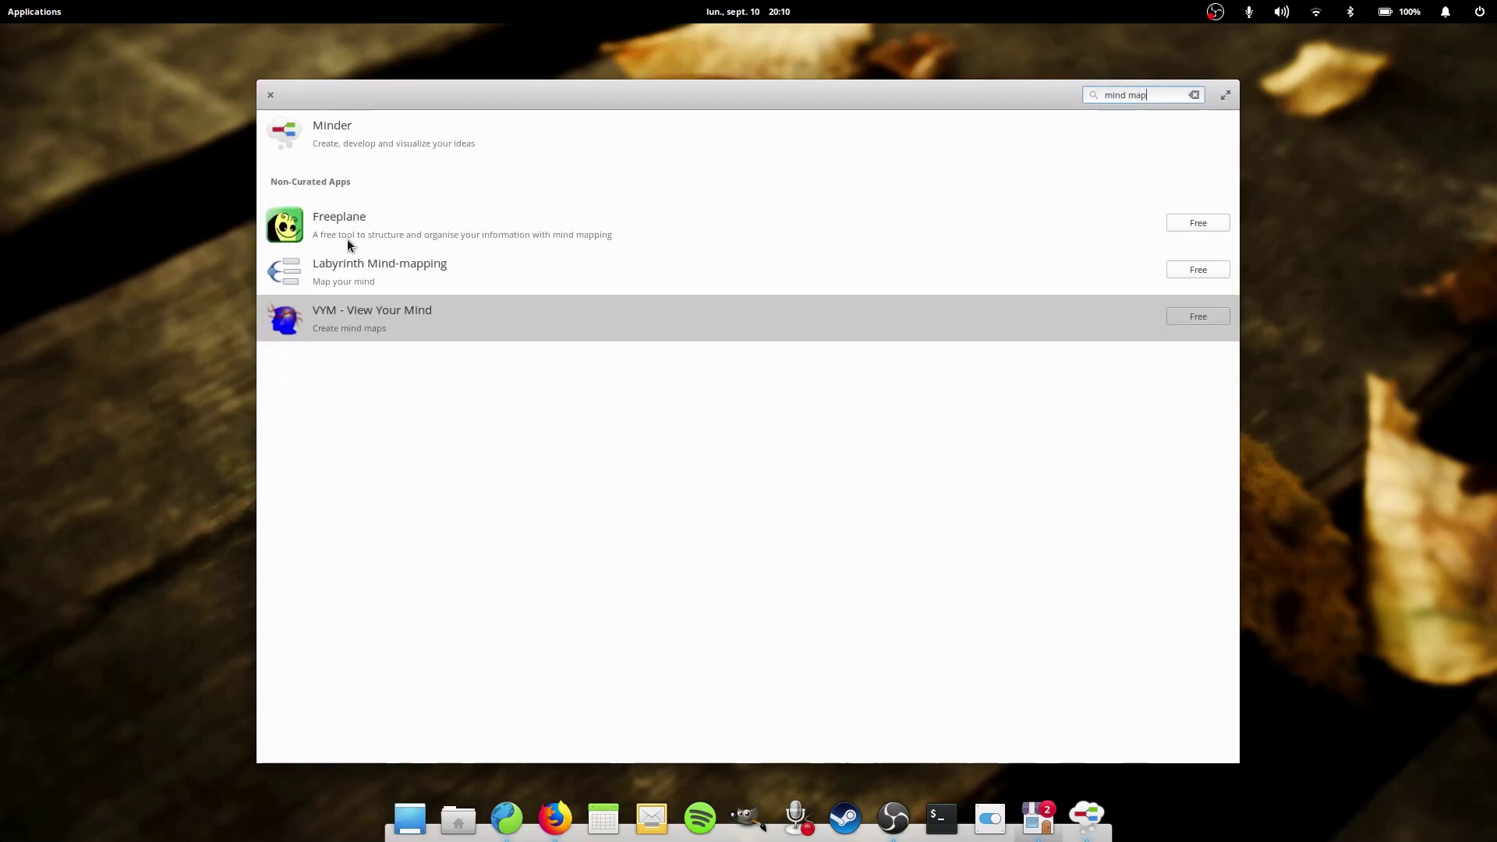
View the Freeplane listing, reopen Minder's page, then close AppCenter.
left_click(338, 235)
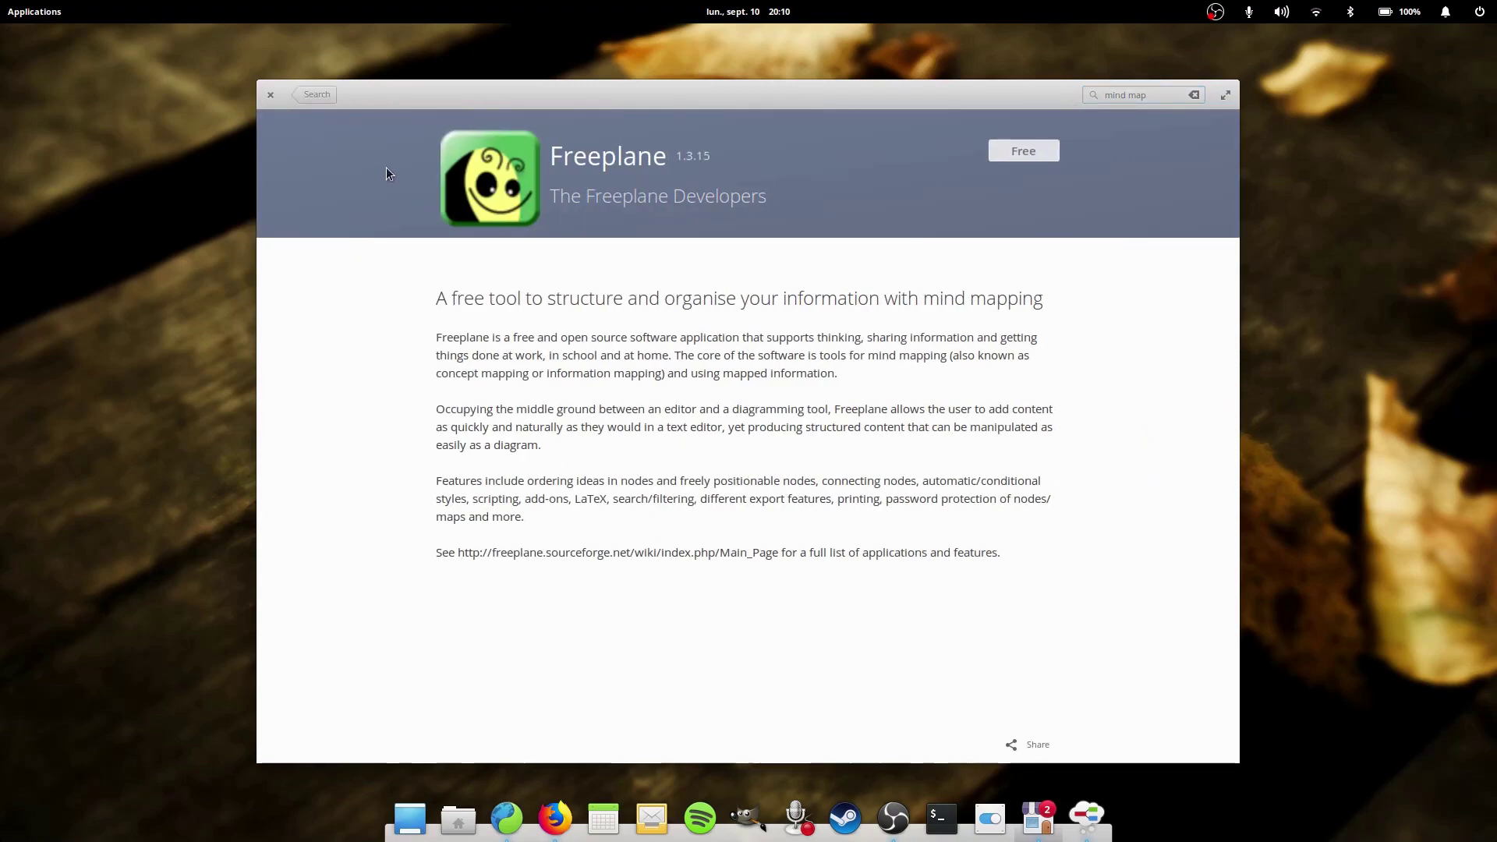
left_click(314, 94)
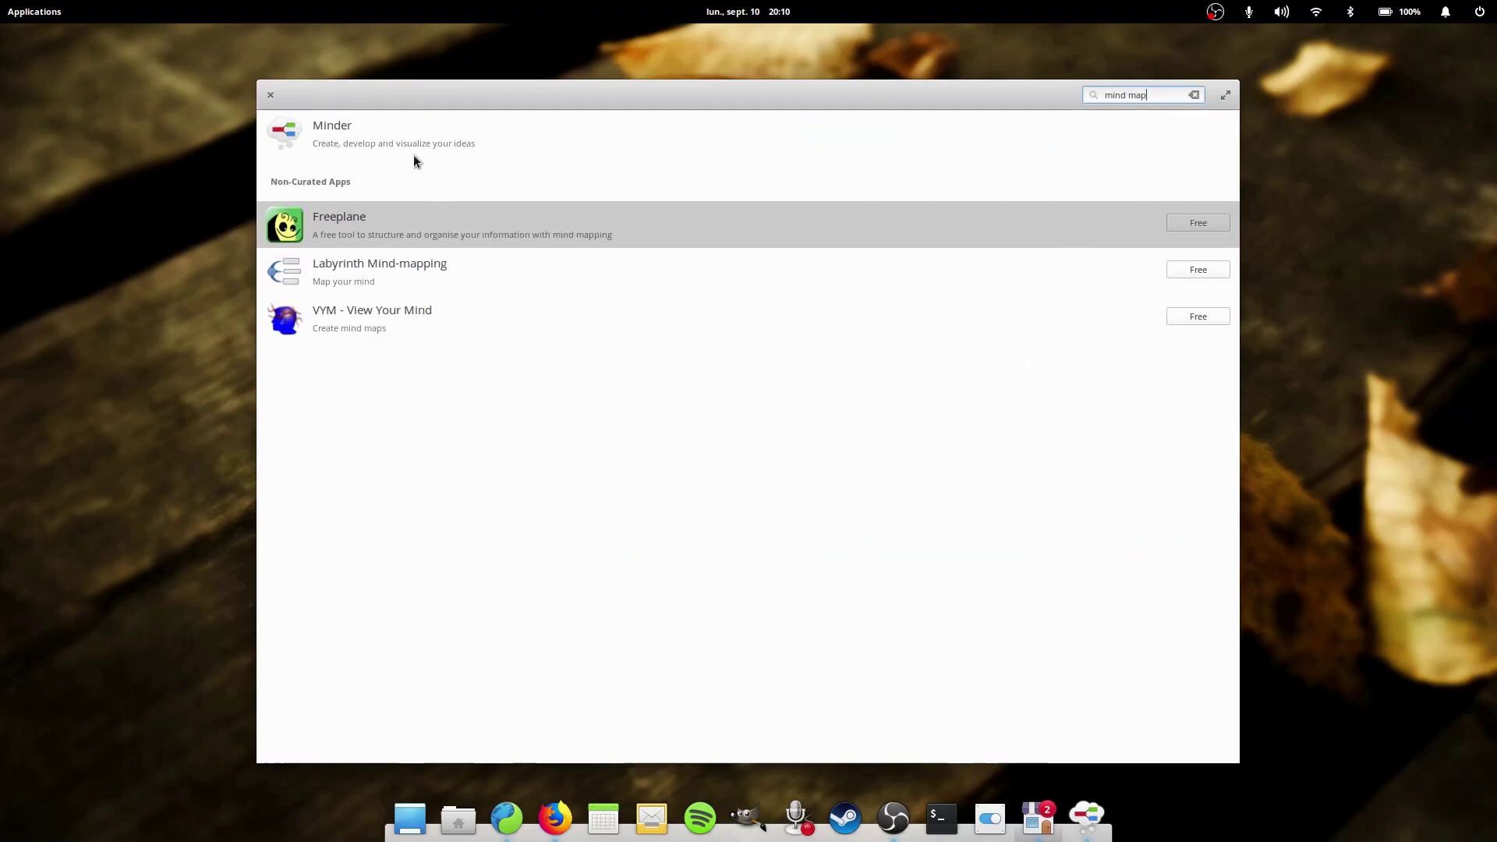
left_click(395, 138)
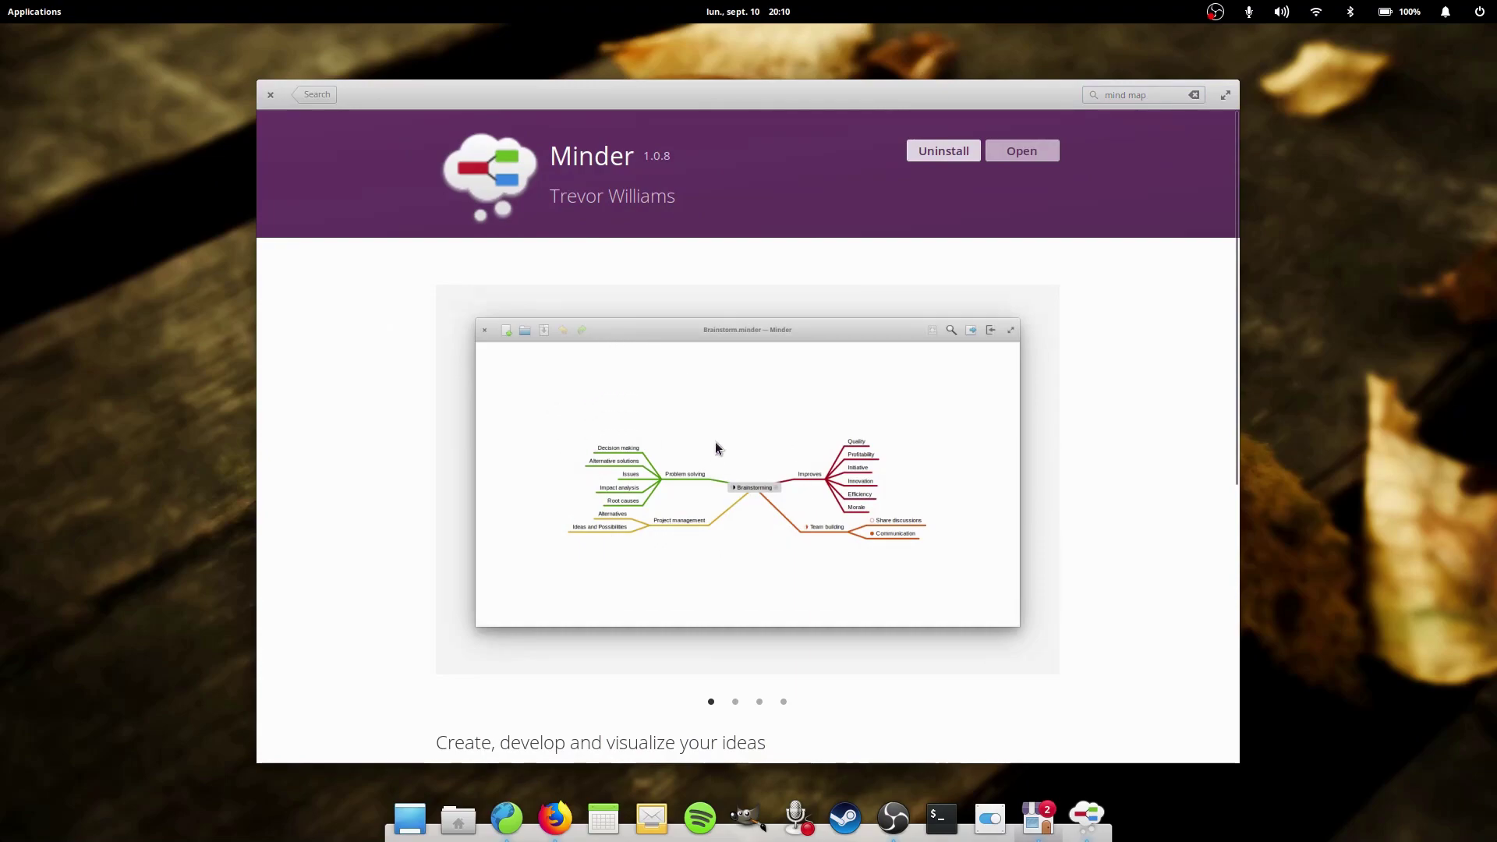
left_click(271, 96)
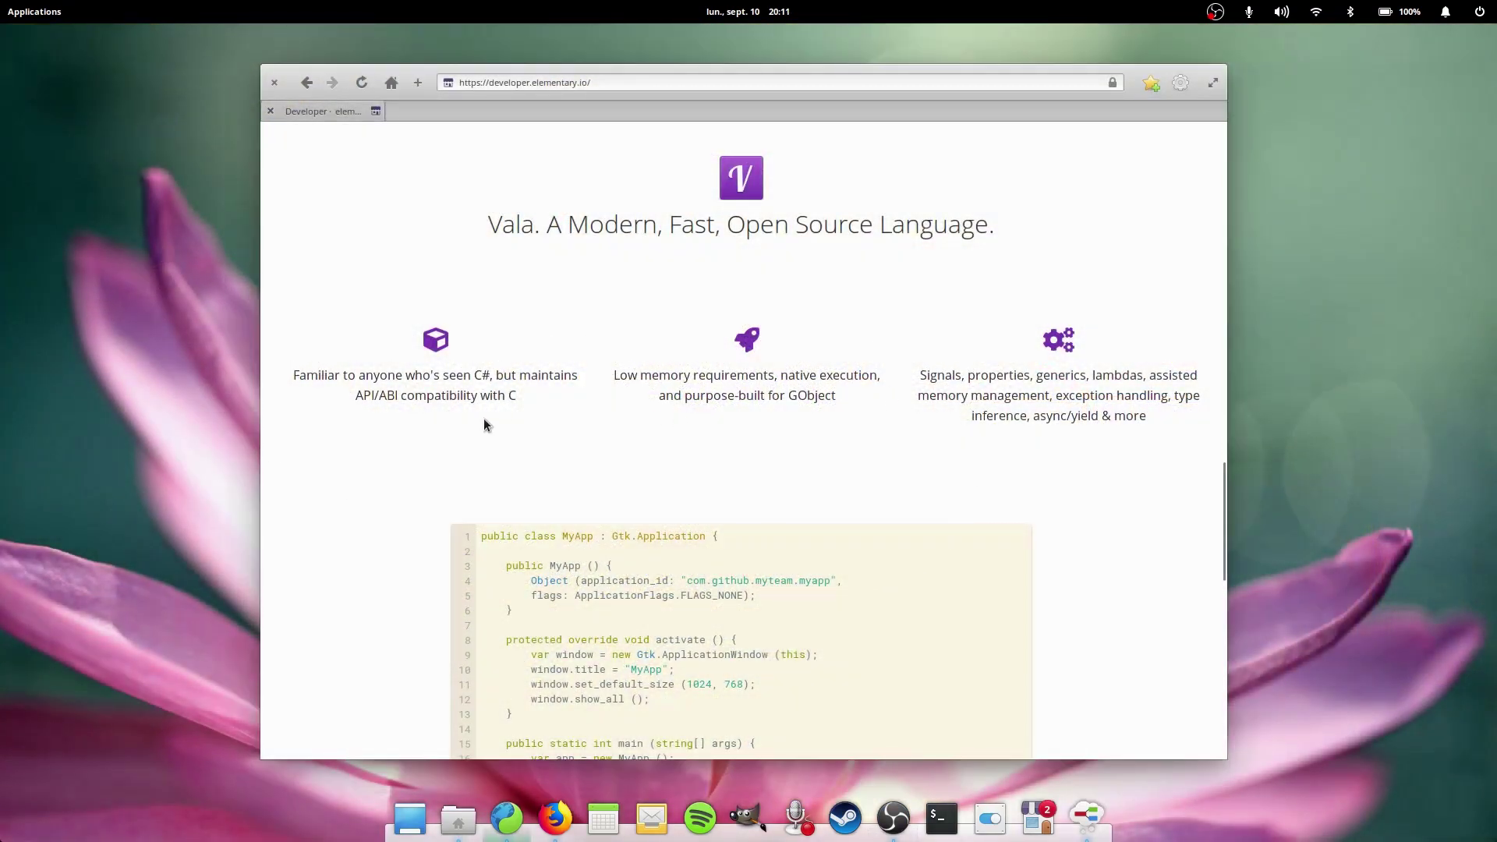
Scroll through the developer.elementary.io and Minder GitHub pages.
scroll(1032, 417, "down", 3)
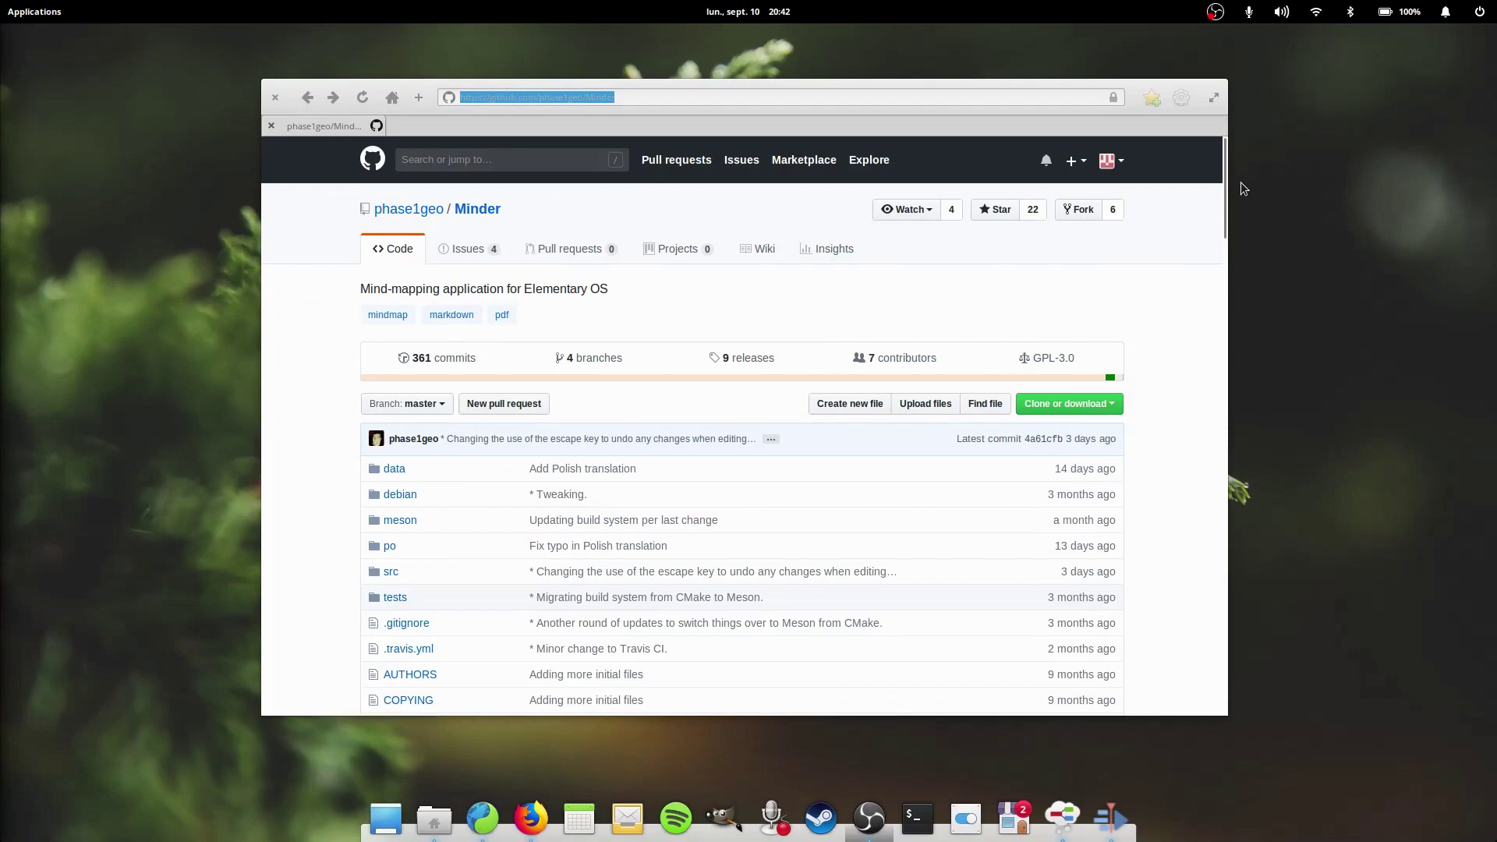
left_click_drag(1225, 175, 1228, 206)
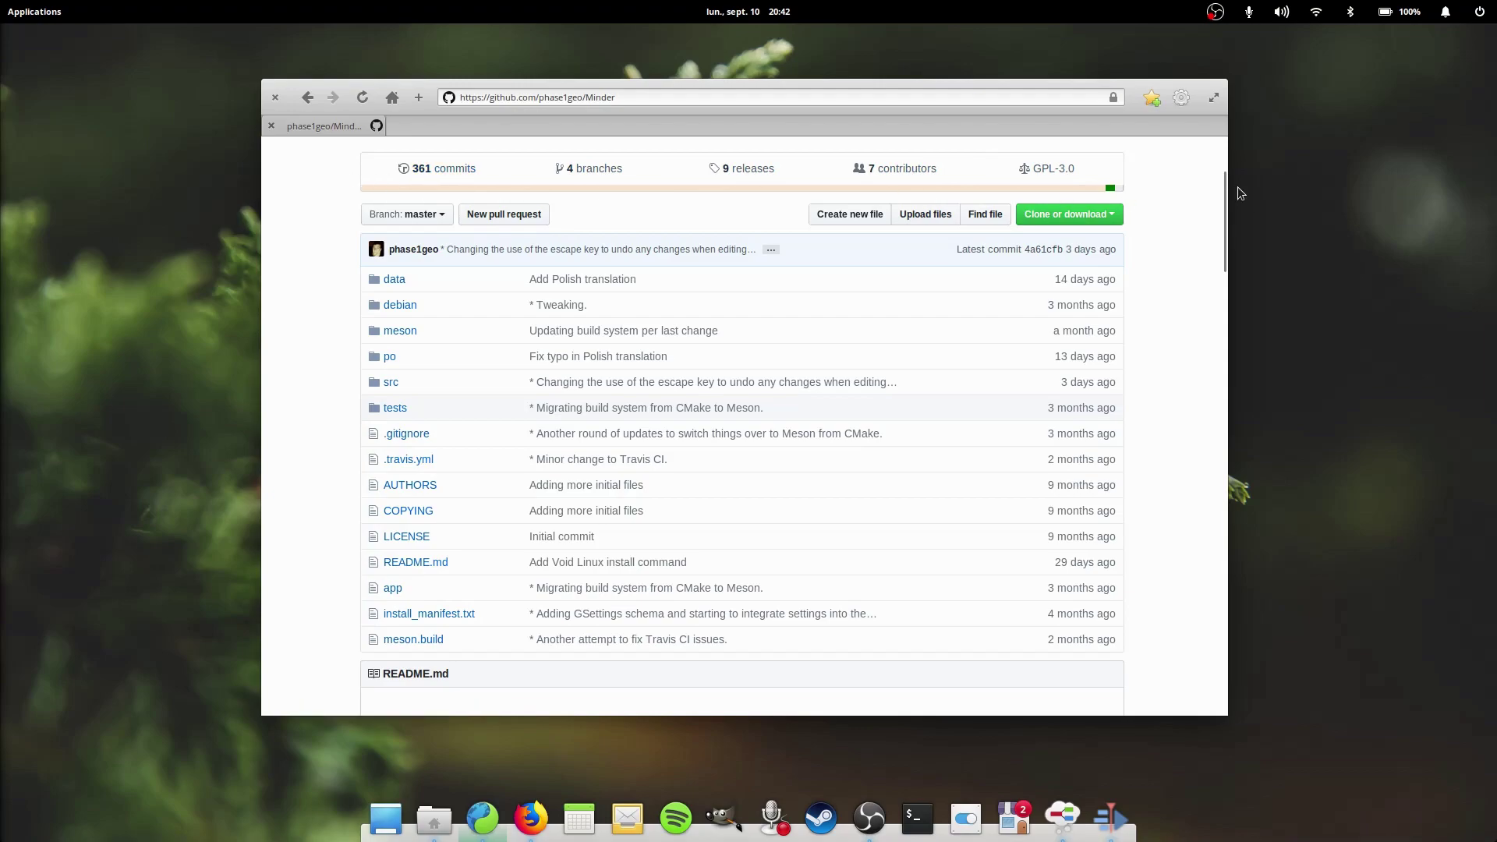
scroll(1224, 189, "down", 4)
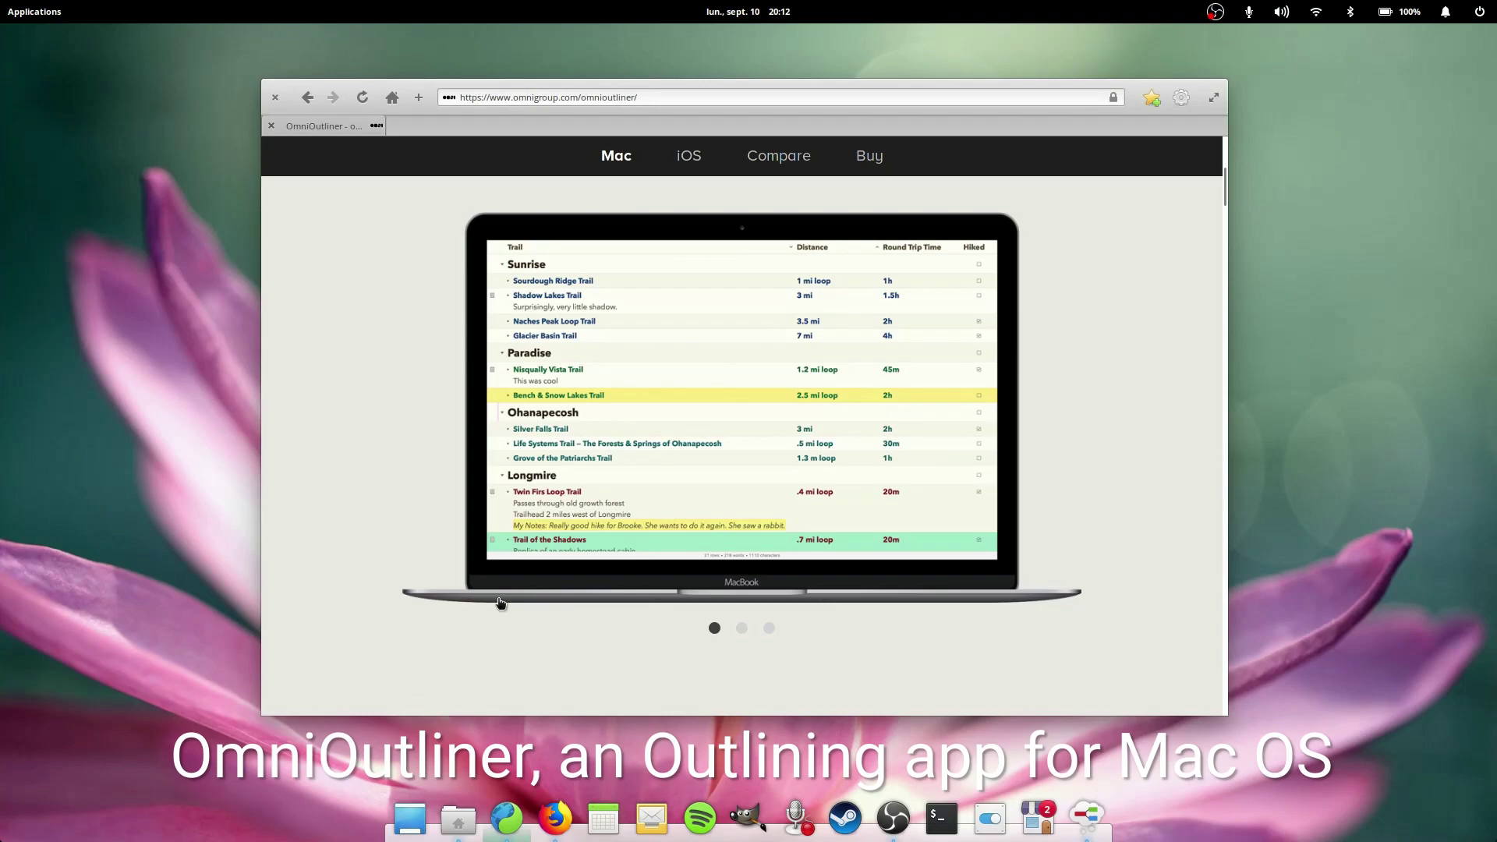
Page the OmniOutliner screenshots to the third slide and back to the first.
left_click(742, 627)
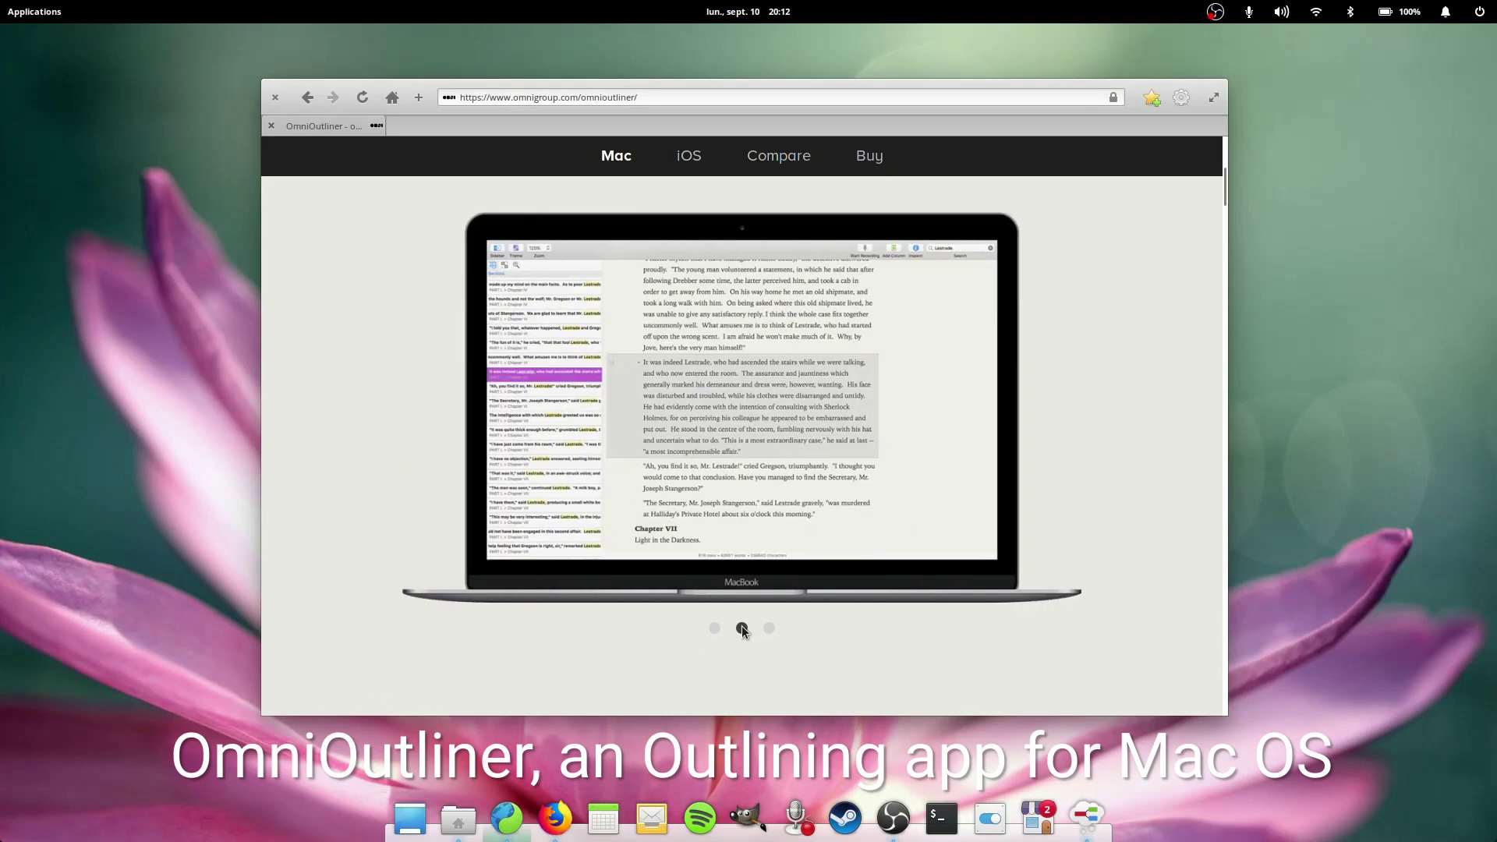
left_click(768, 629)
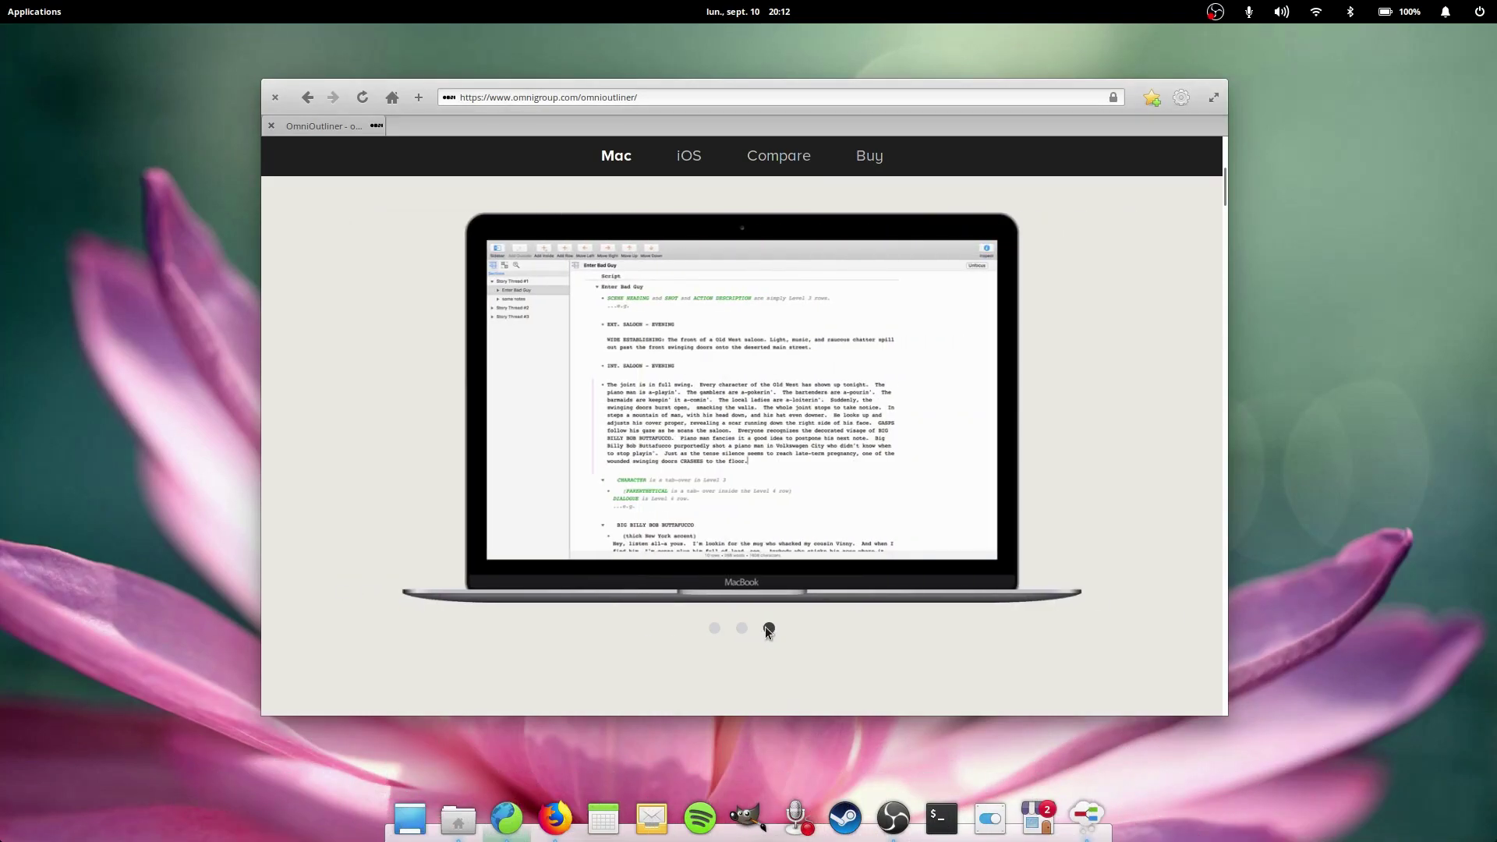
left_click(741, 628)
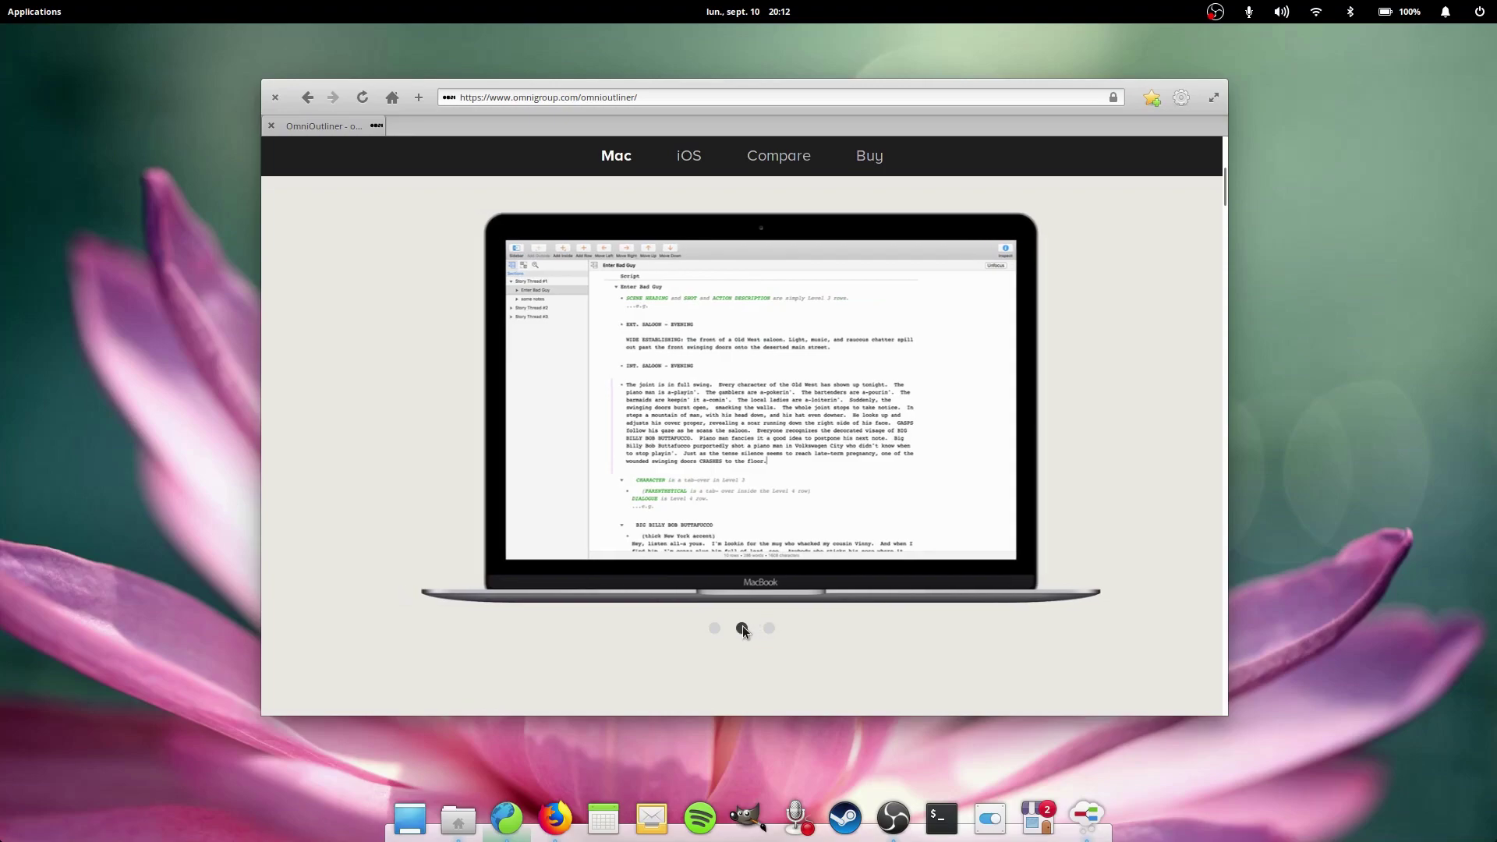
left_click(713, 626)
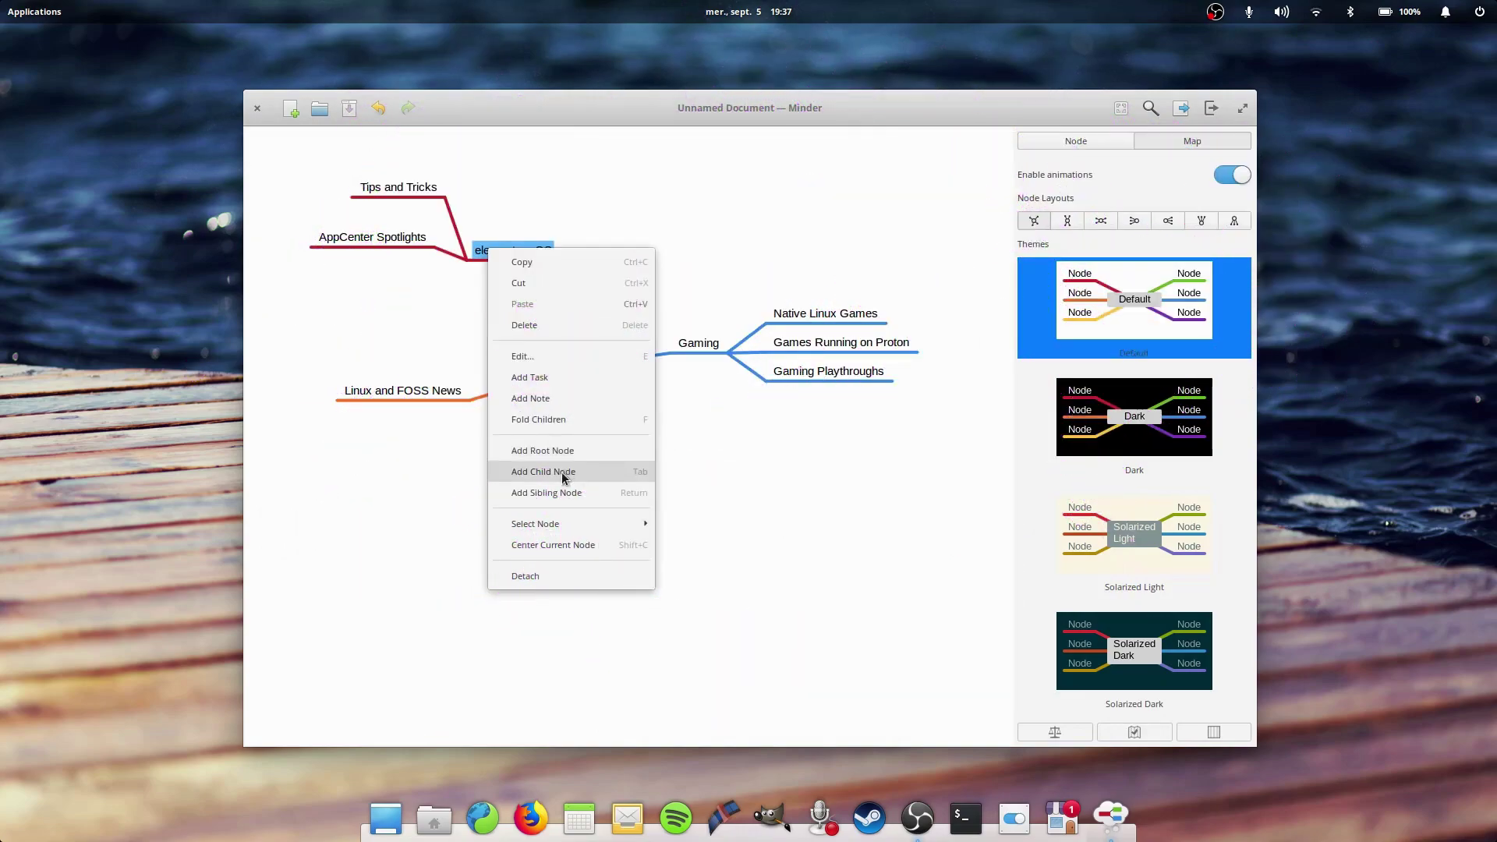
Add a 'New features reviews' child under elementary OS and nudge it right.
left_click(560, 471)
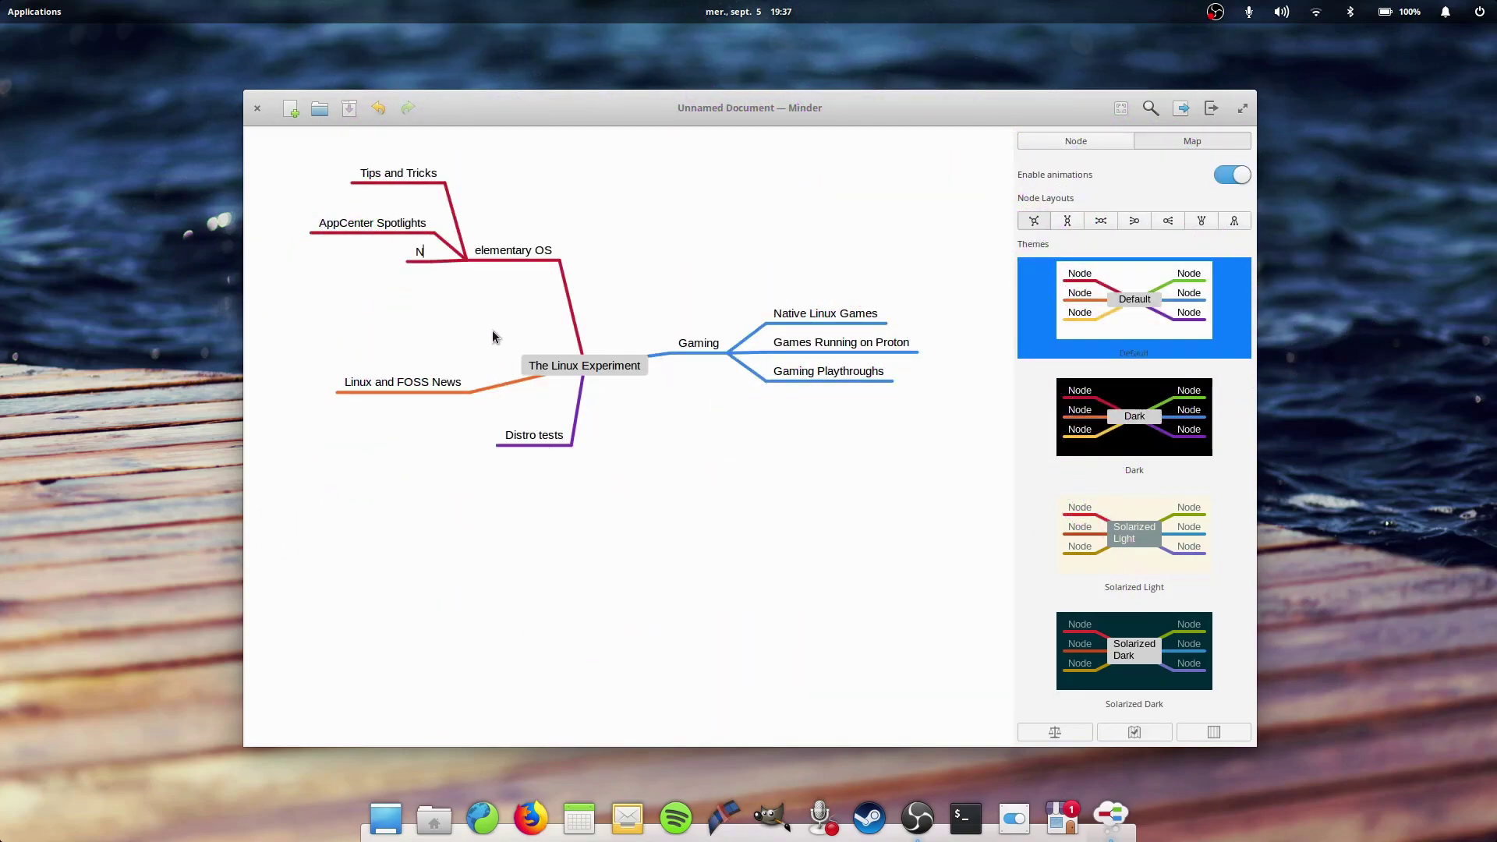
type("New features reviews")
key("Return")
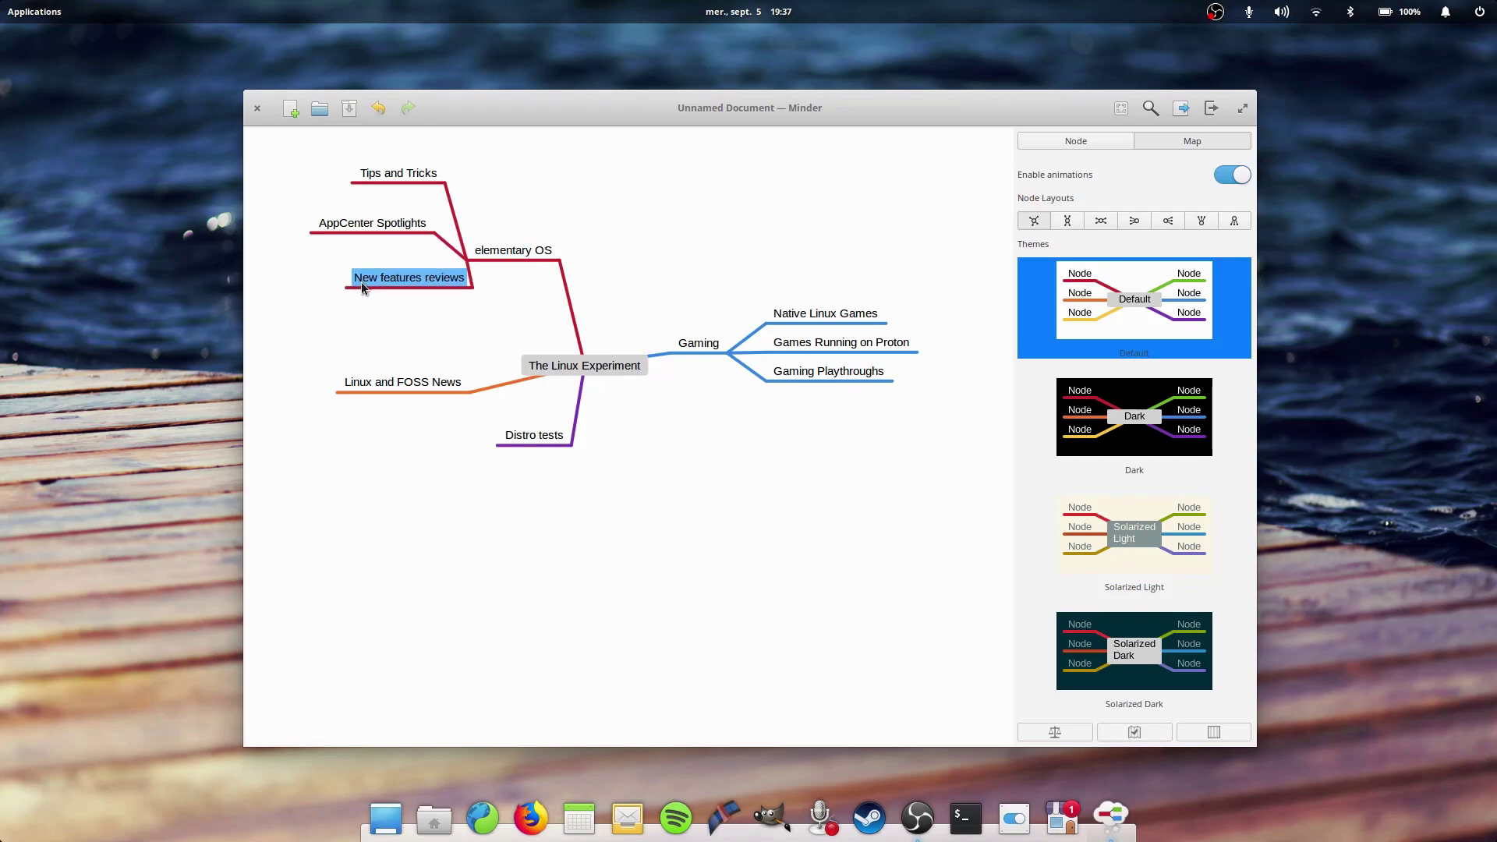
left_click_drag(326, 287, 345, 288)
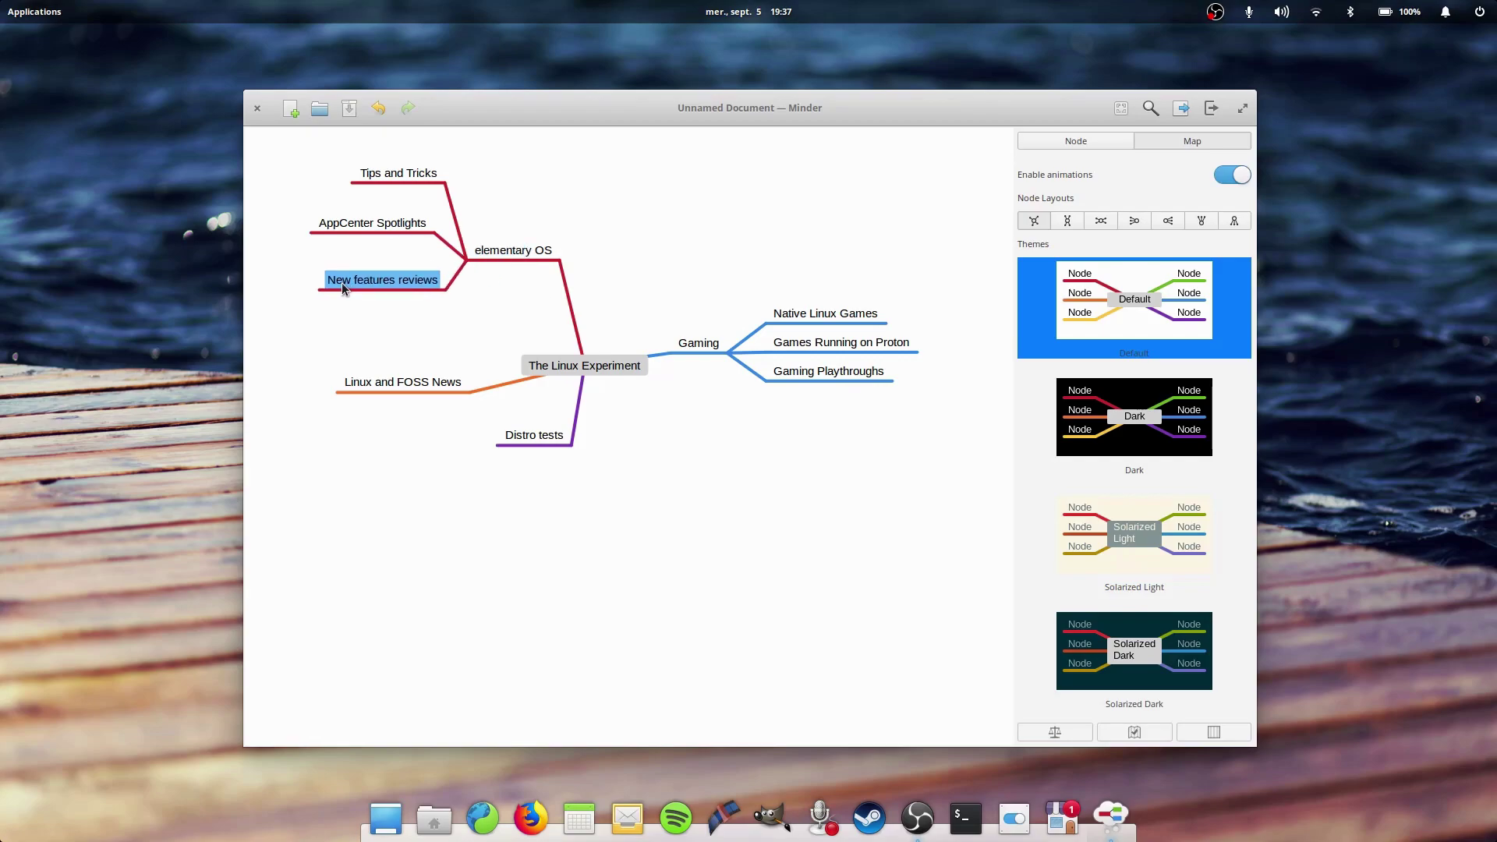
Select the Distro tests node and start renaming it.
left_click(535, 442)
right_click(538, 446)
left_click(574, 438)
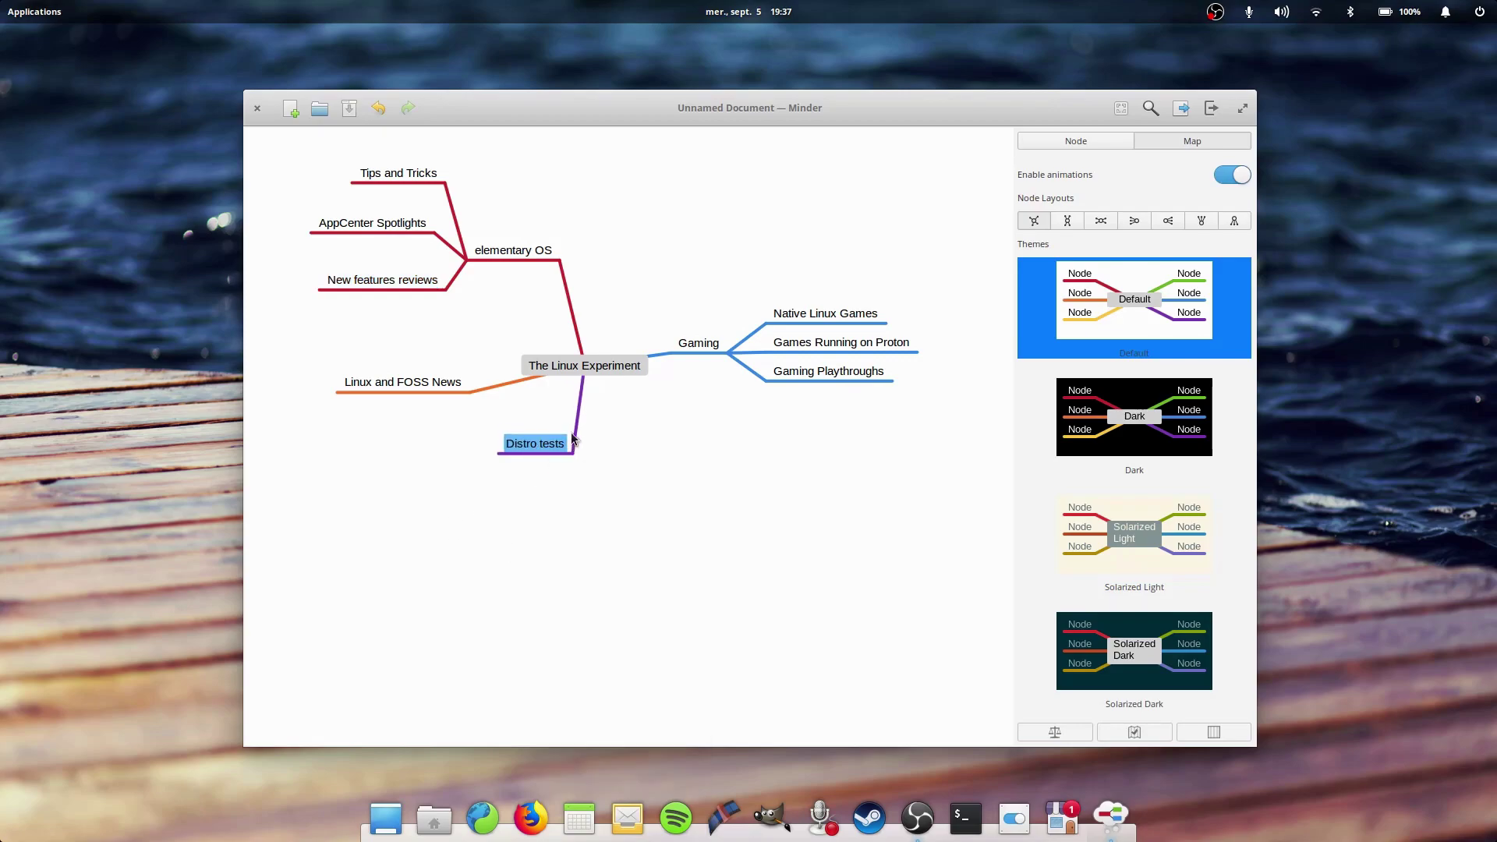
double_click(517, 442)
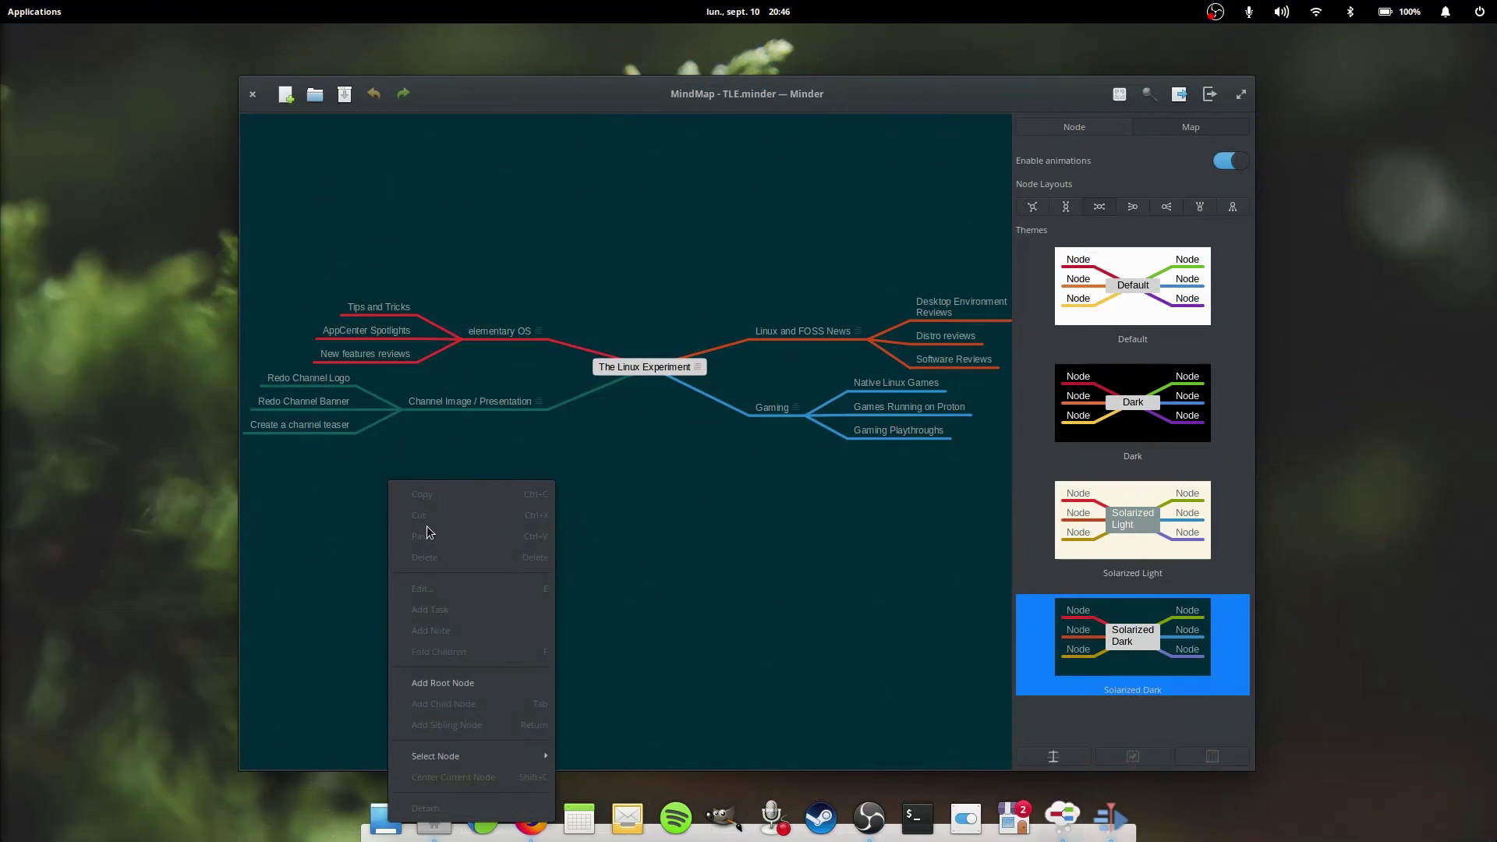
Add a separate Root Node with a Child Node and another node after it.
left_click(428, 525)
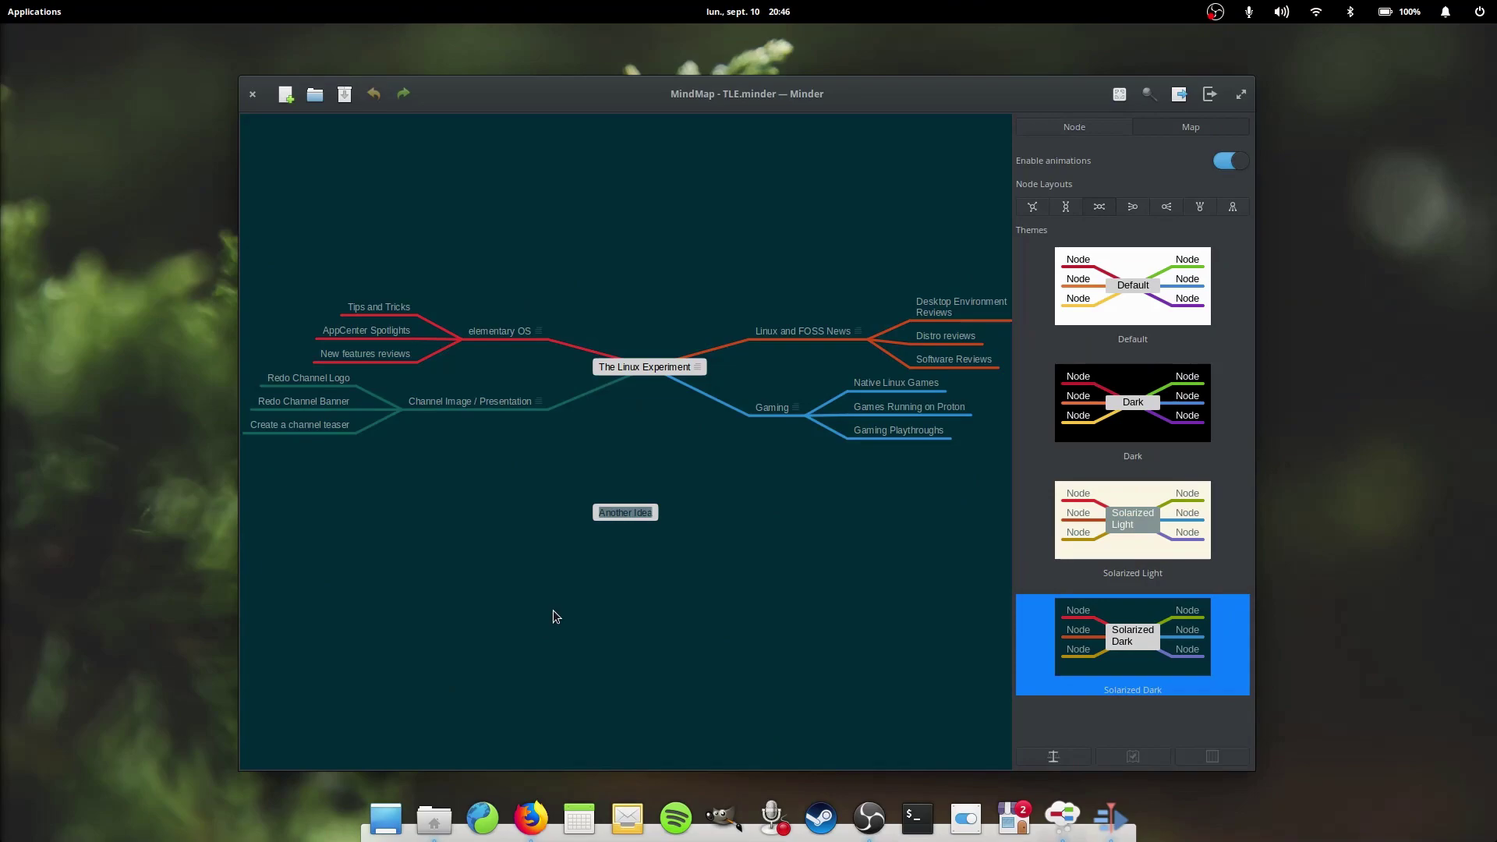
right_click(614, 514)
left_click(628, 507)
right_click(629, 506)
left_click(685, 508)
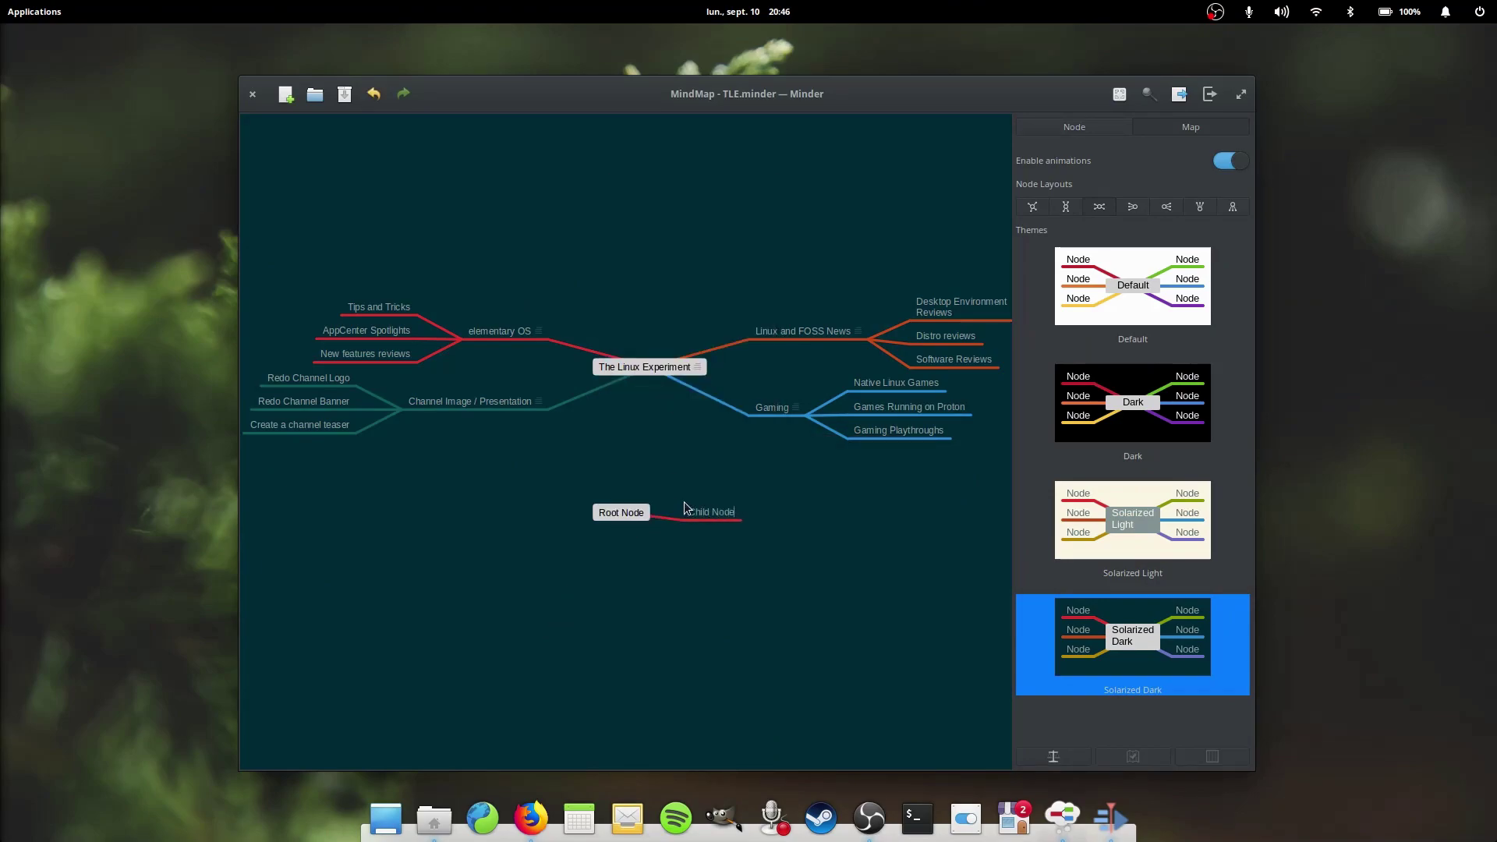
right_click(719, 513)
left_click(803, 423)
Name the new node 'Task Node' and mark the small tree's nodes as tasks.
type("Task Note")
key("BackSpace")
key("BackSpace")
type("de")
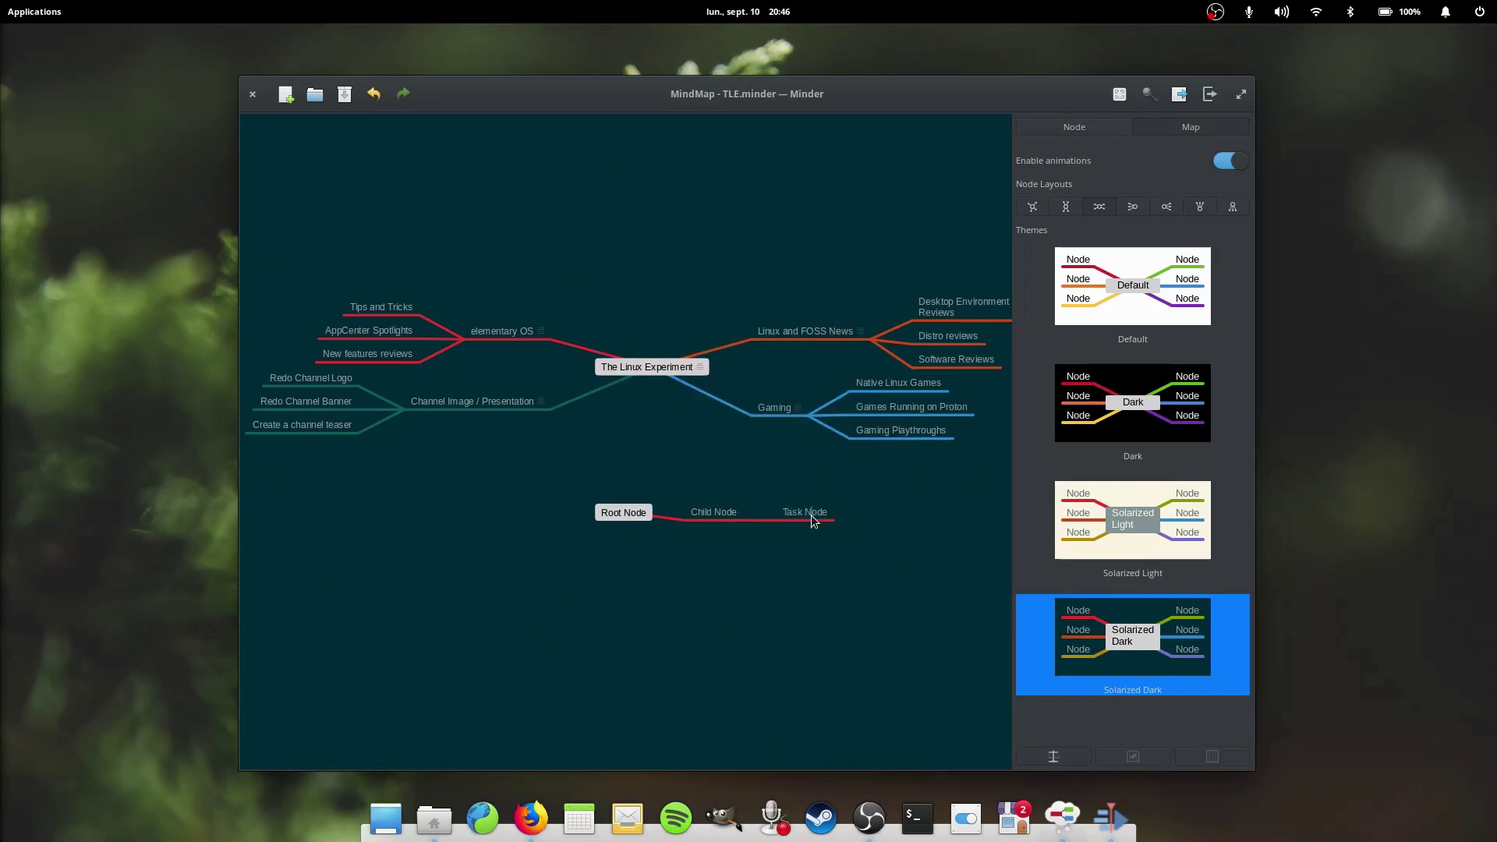
right_click(807, 515)
left_click(830, 320)
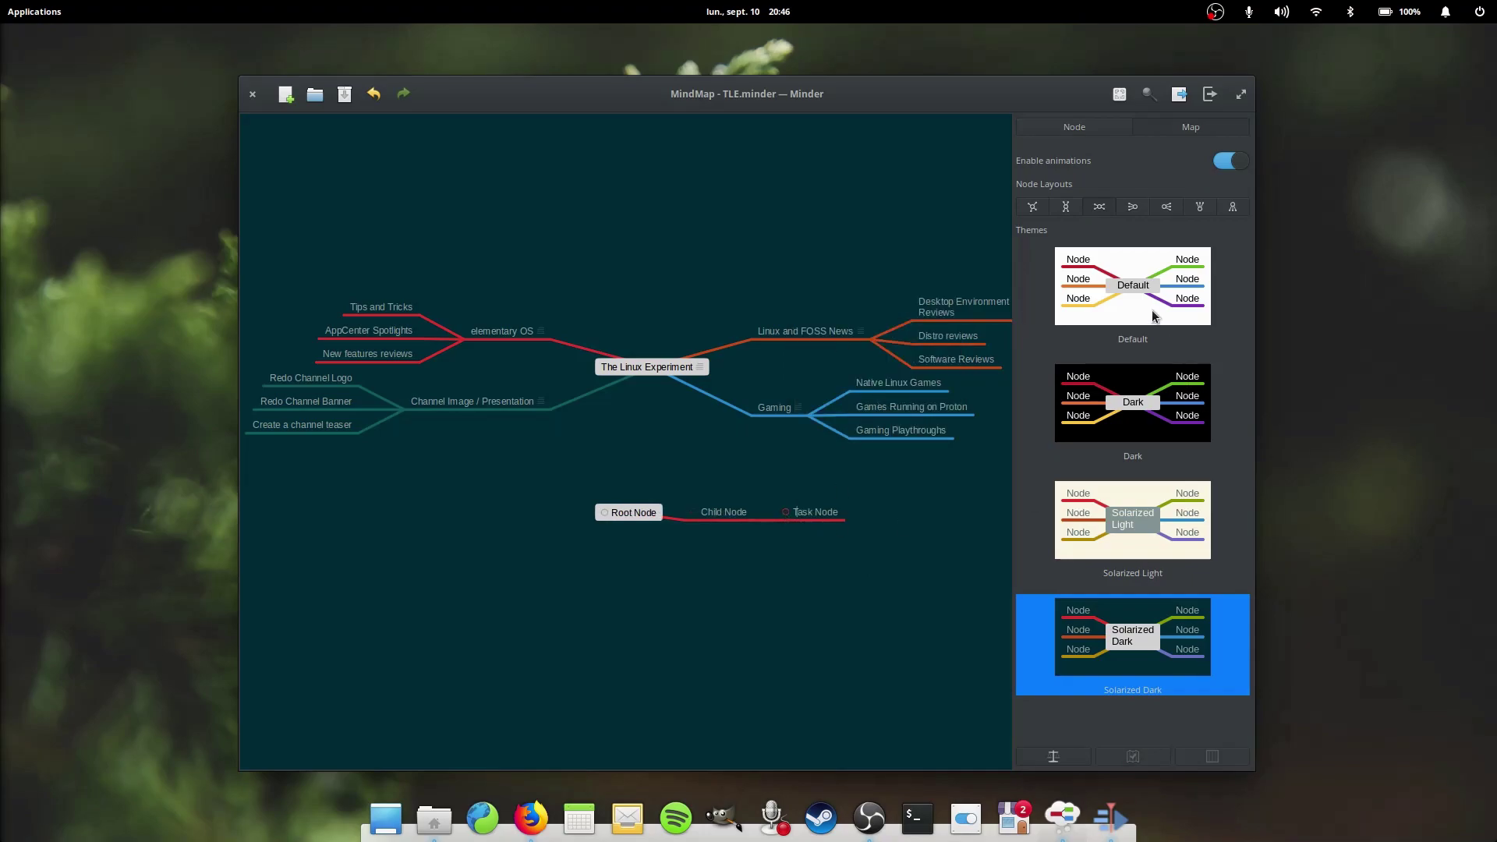
Cycle the map through the Default, Dark, Solarized Light and Solarized Dark themes.
left_click(1155, 317)
left_click(1138, 421)
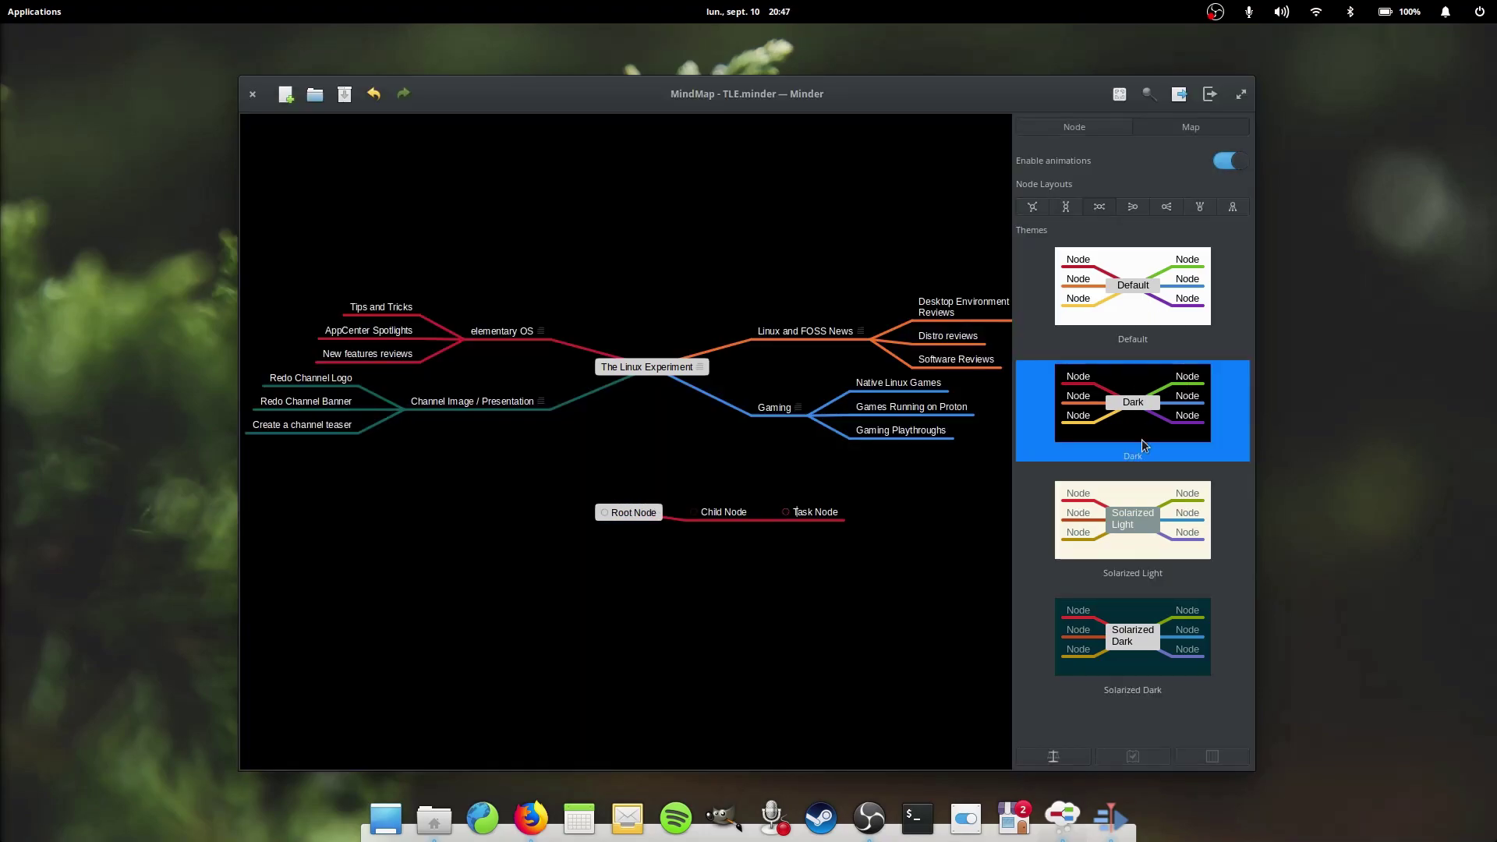
left_click(1147, 538)
left_click(1158, 648)
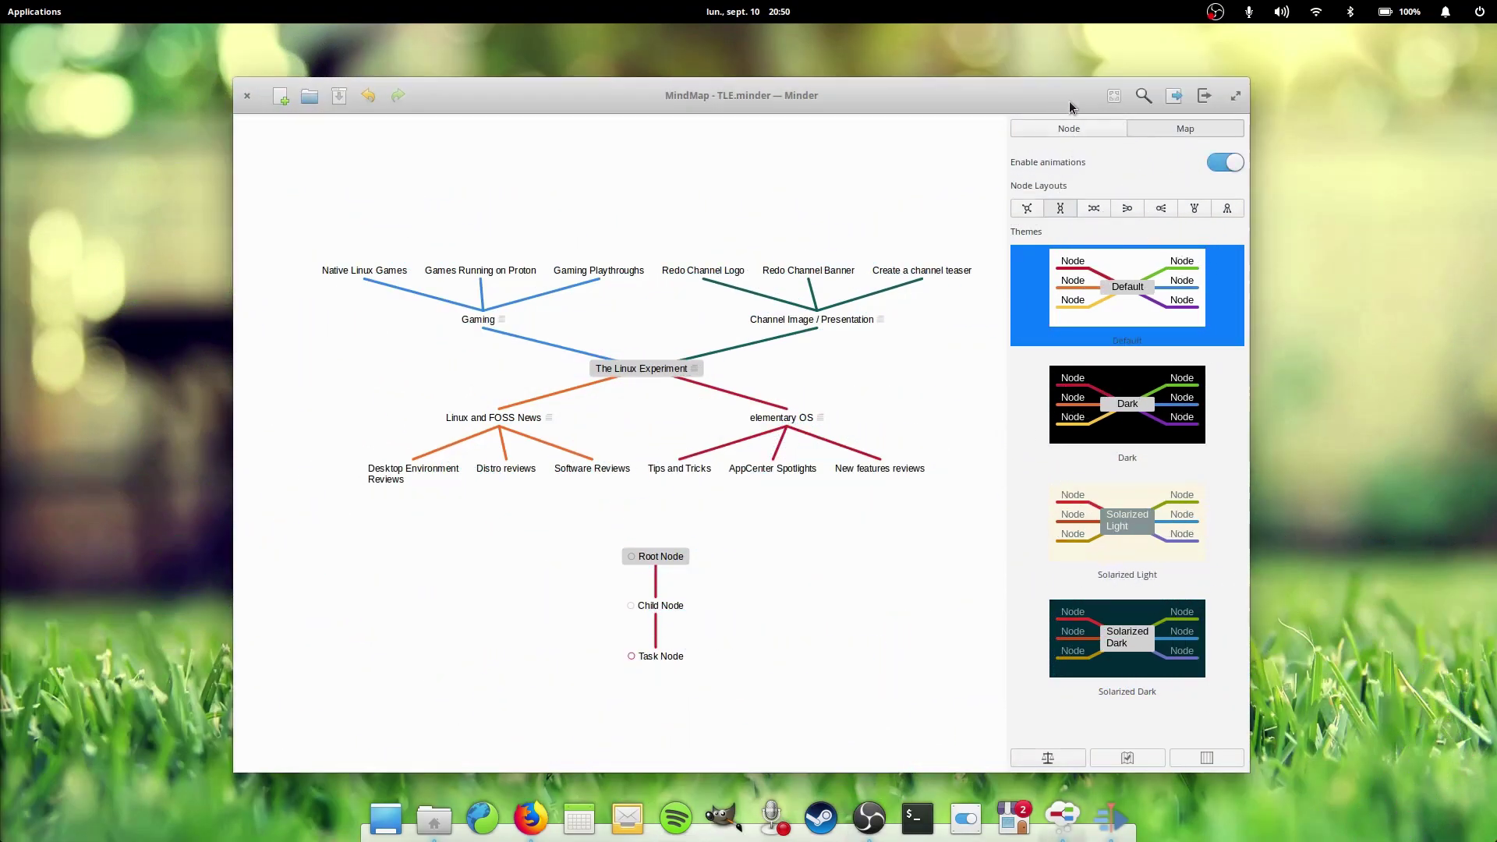
Open Export and view the list of available export file formats.
left_click(1172, 96)
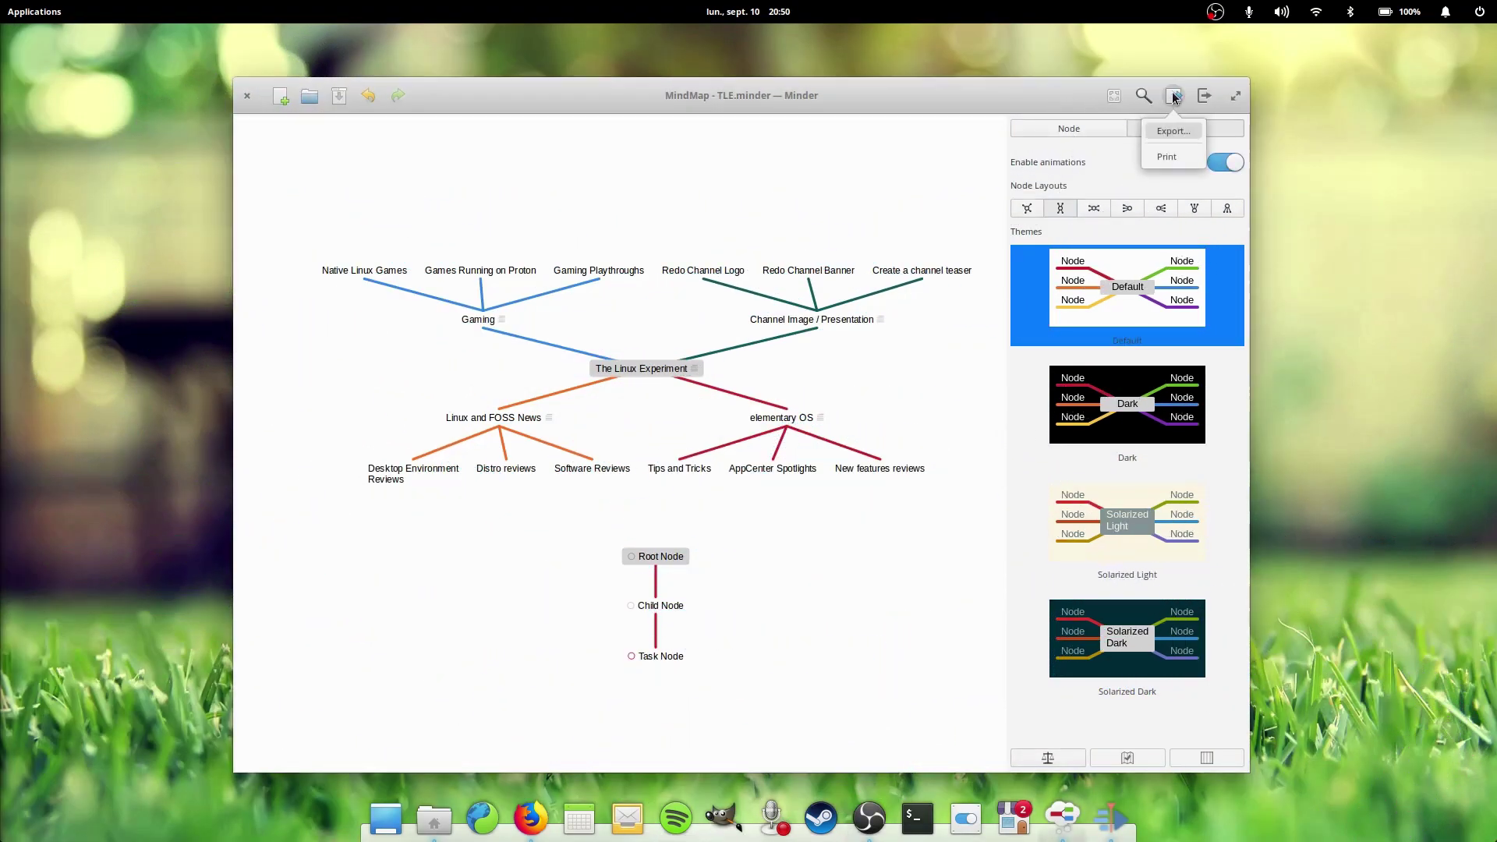
left_click(1173, 132)
left_click(849, 541)
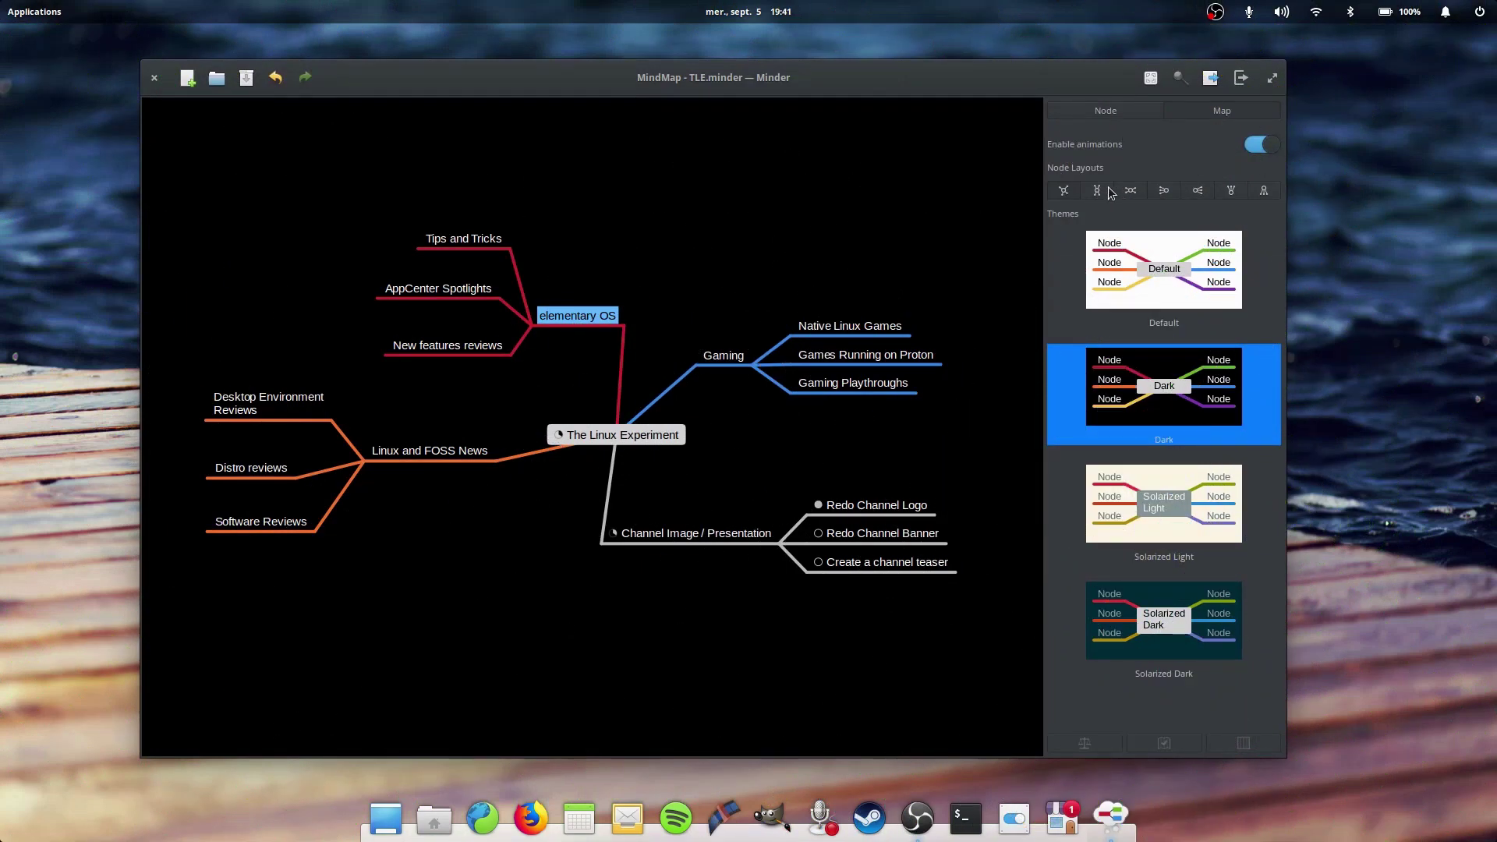
Try top-down, left-right and all-left layouts, then pick a link colour for Channel Image / Presentation.
left_click(1097, 191)
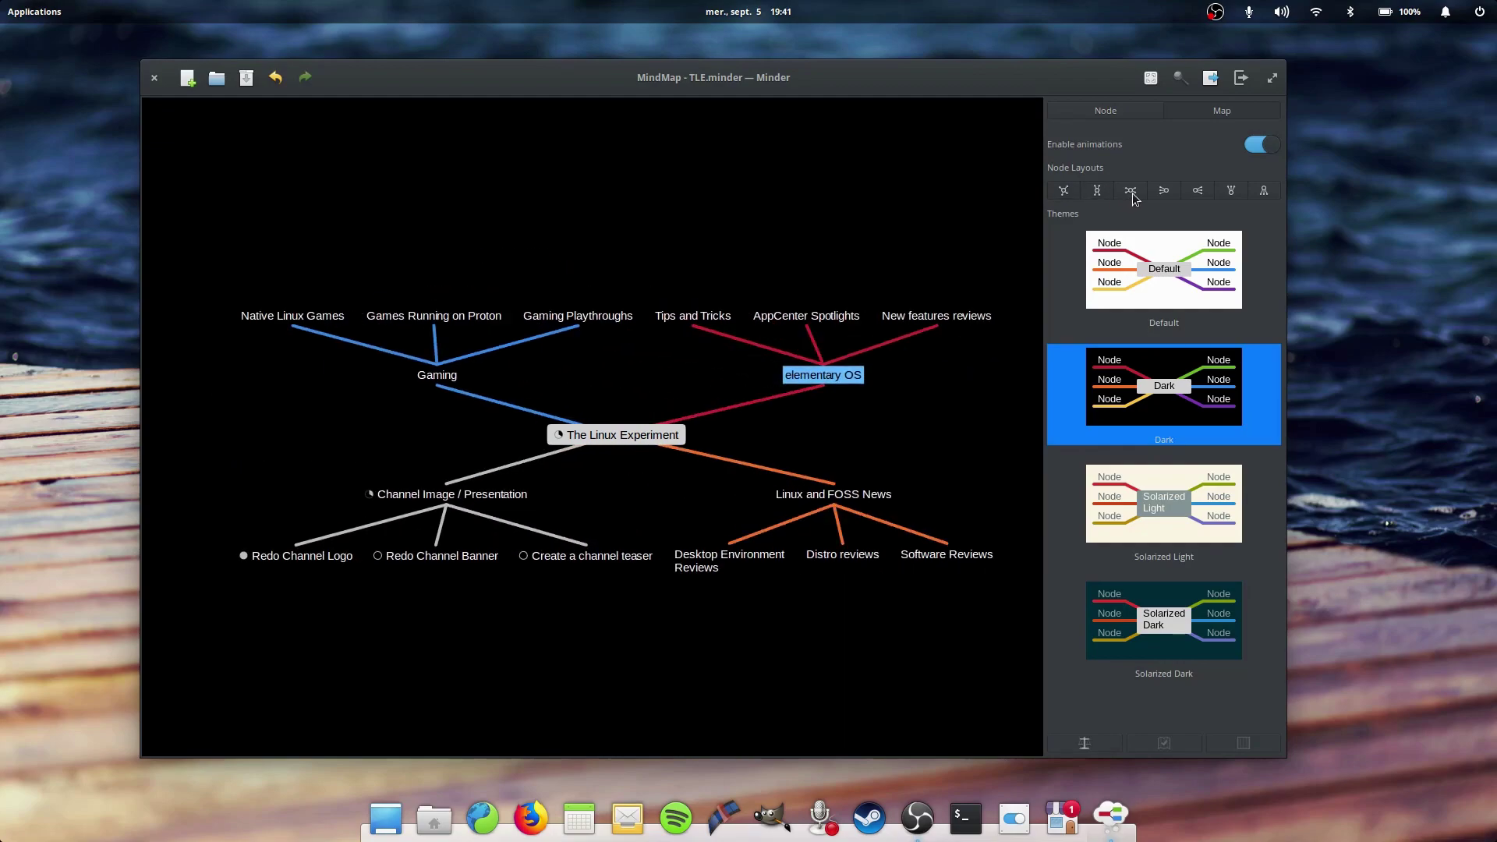
left_click(1132, 191)
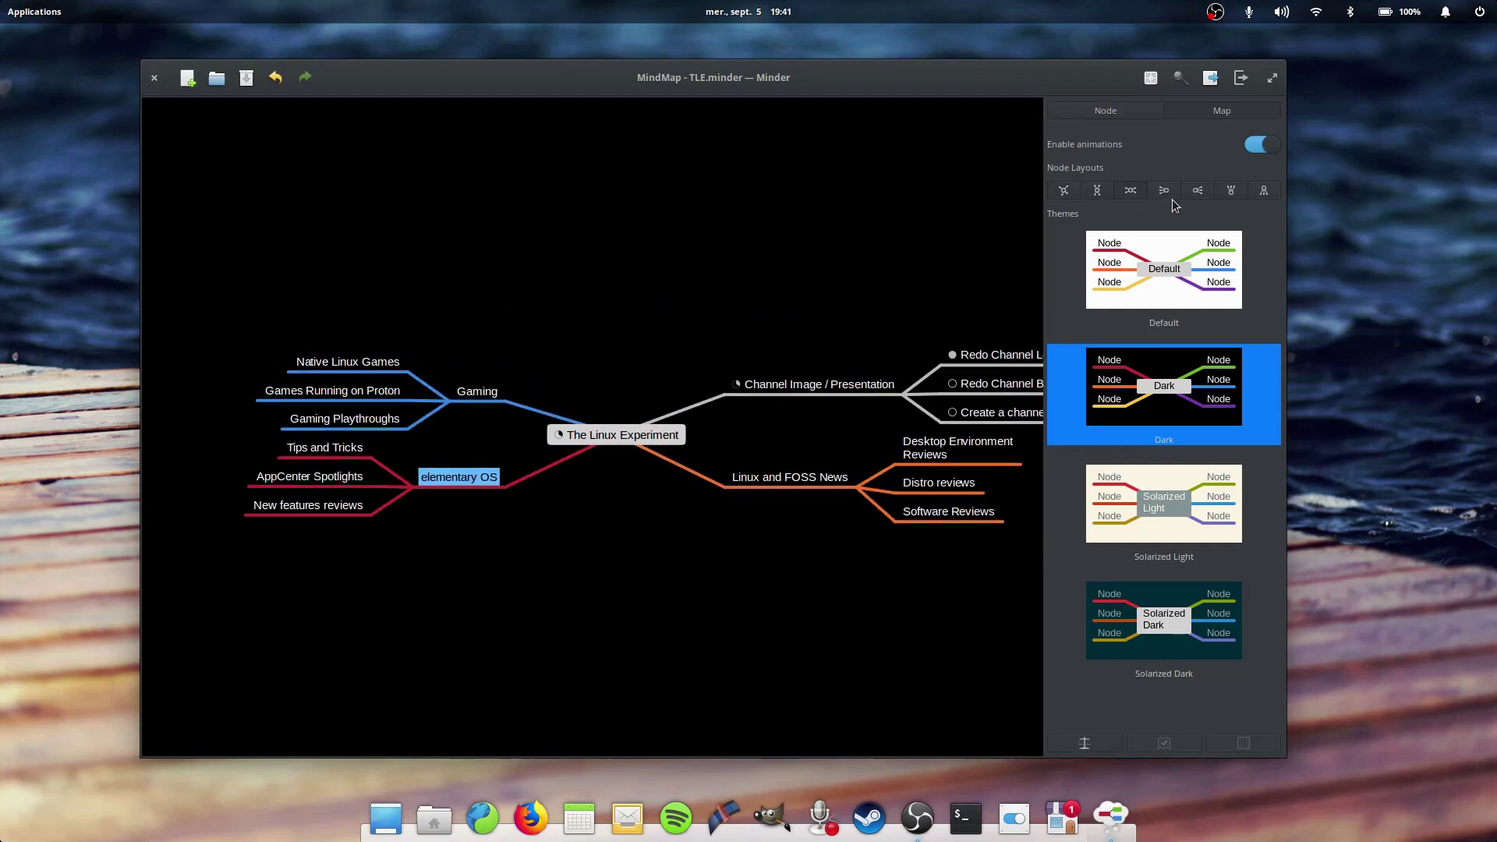
left_click(1165, 194)
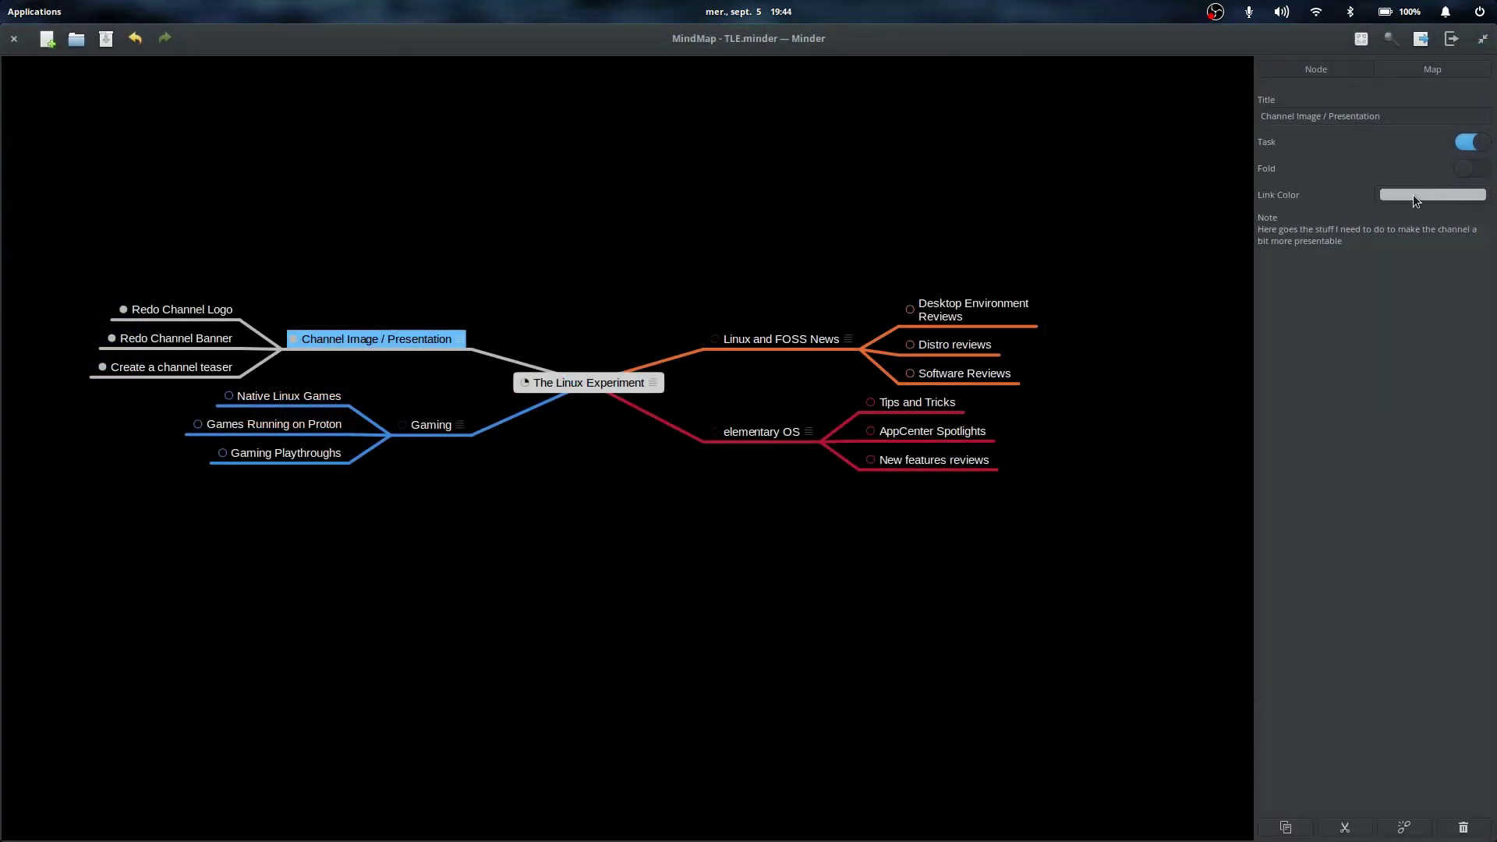
left_click(1413, 195)
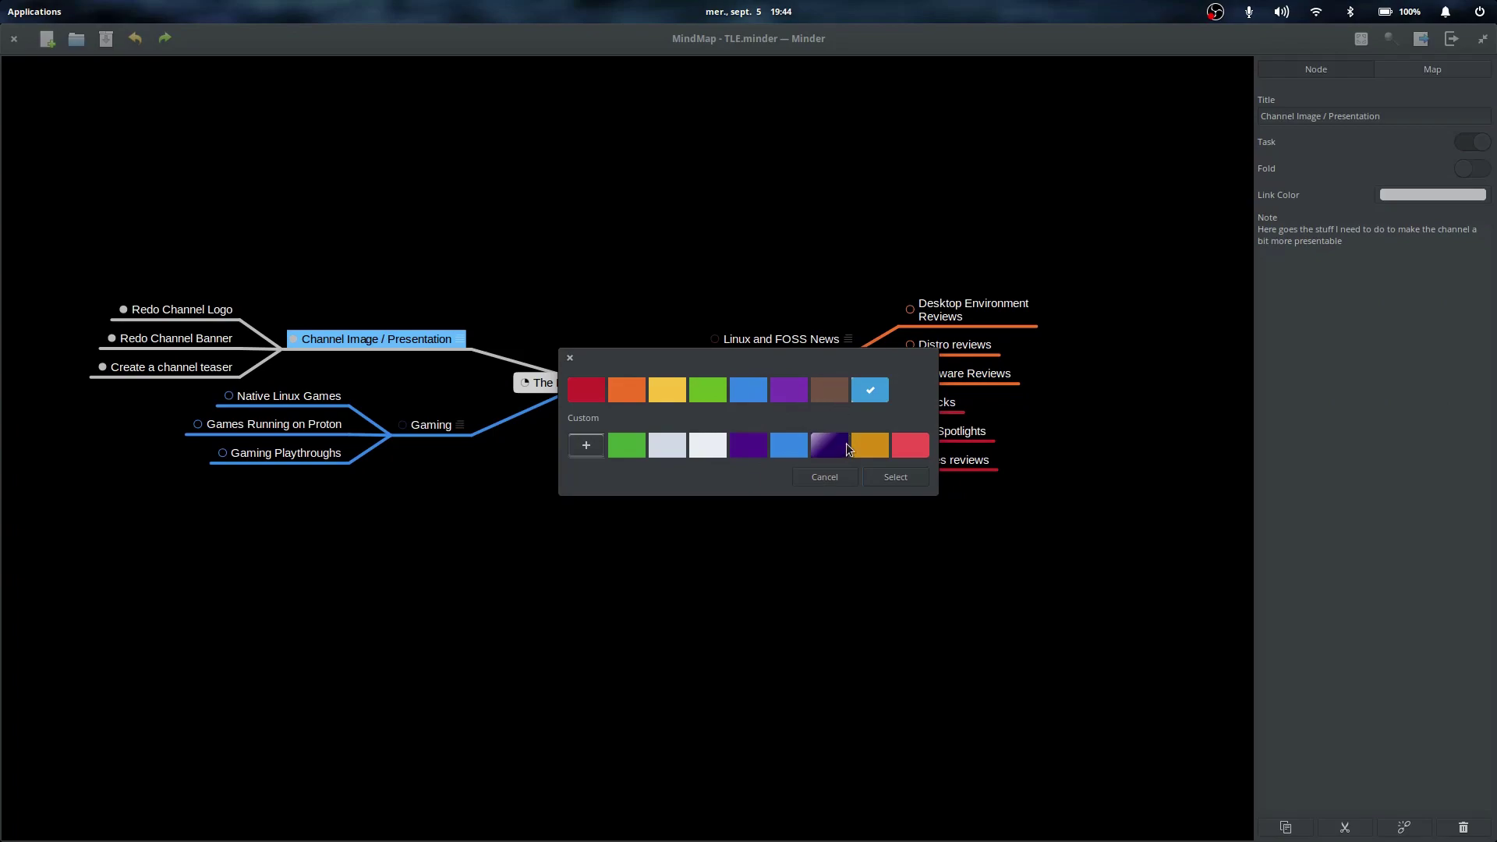
Give Channel Image / Presentation teal #0F5D5F links, detach it, and move it upper left.
left_click(593, 451)
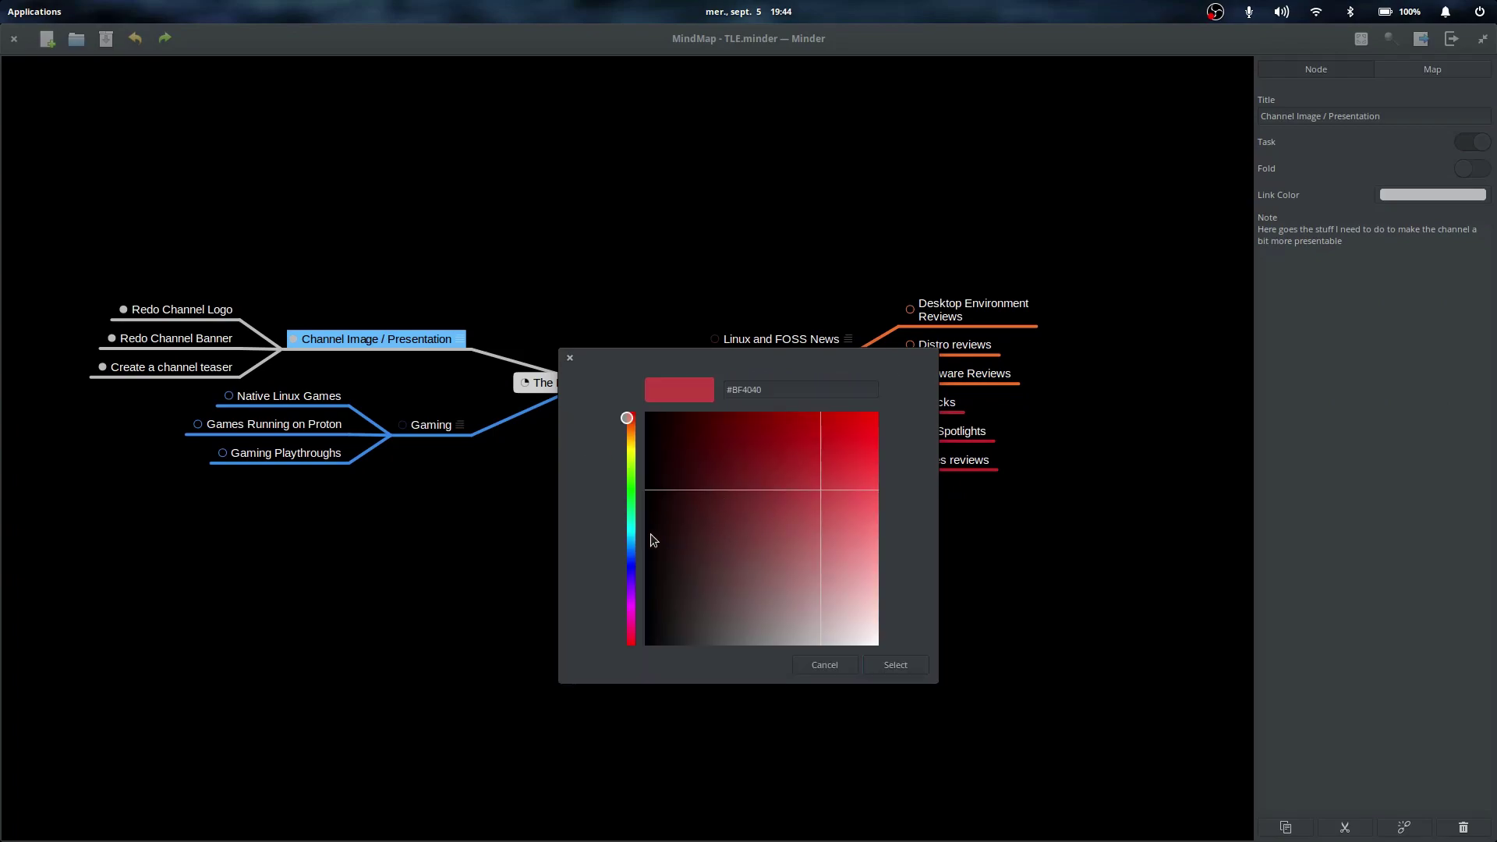
left_click(626, 504)
left_click_drag(626, 504, 625, 527)
left_click(732, 447)
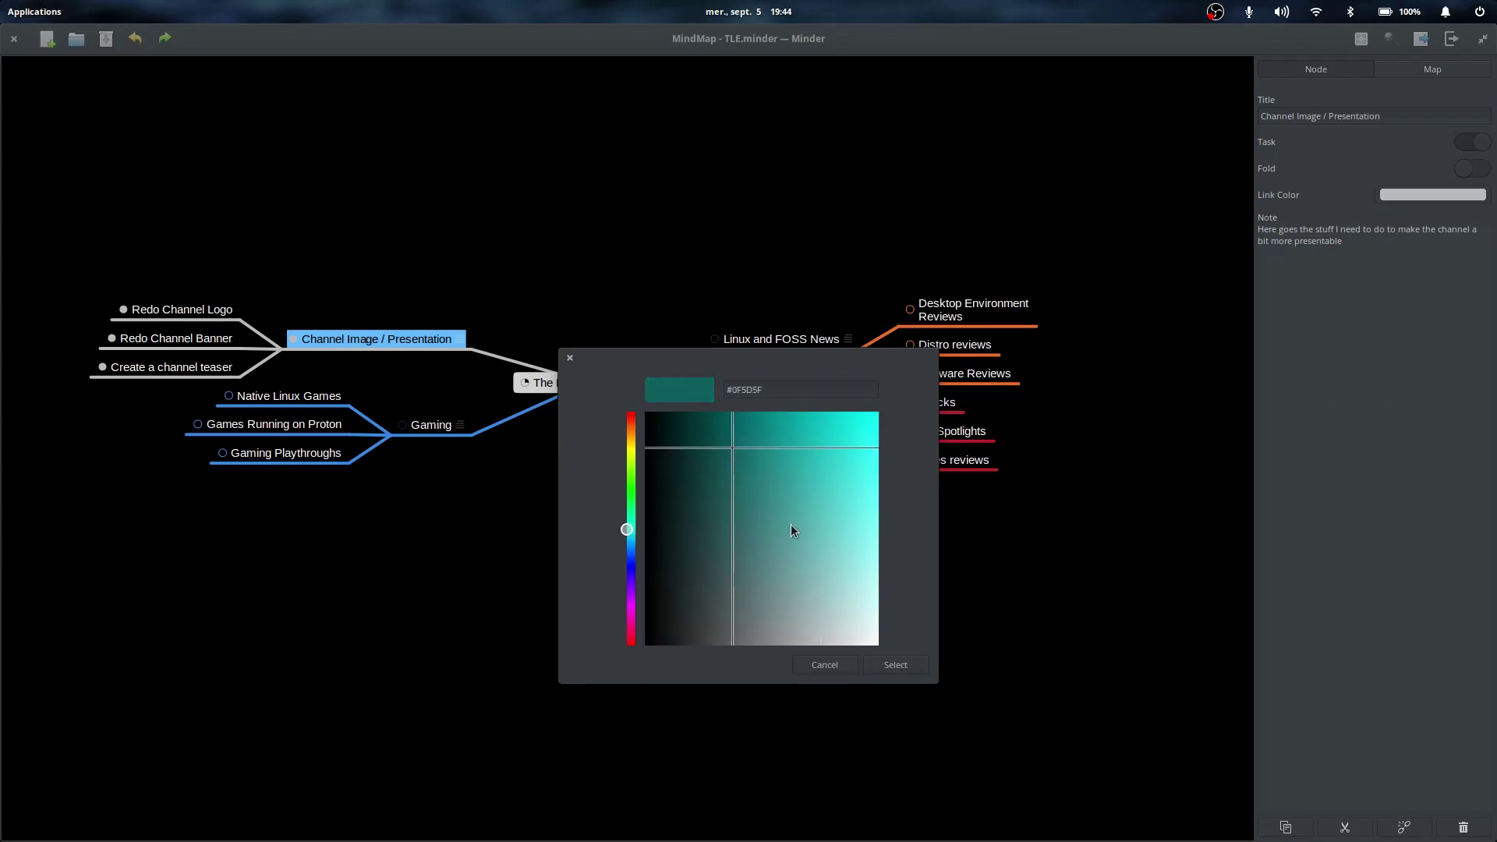
left_click(909, 667)
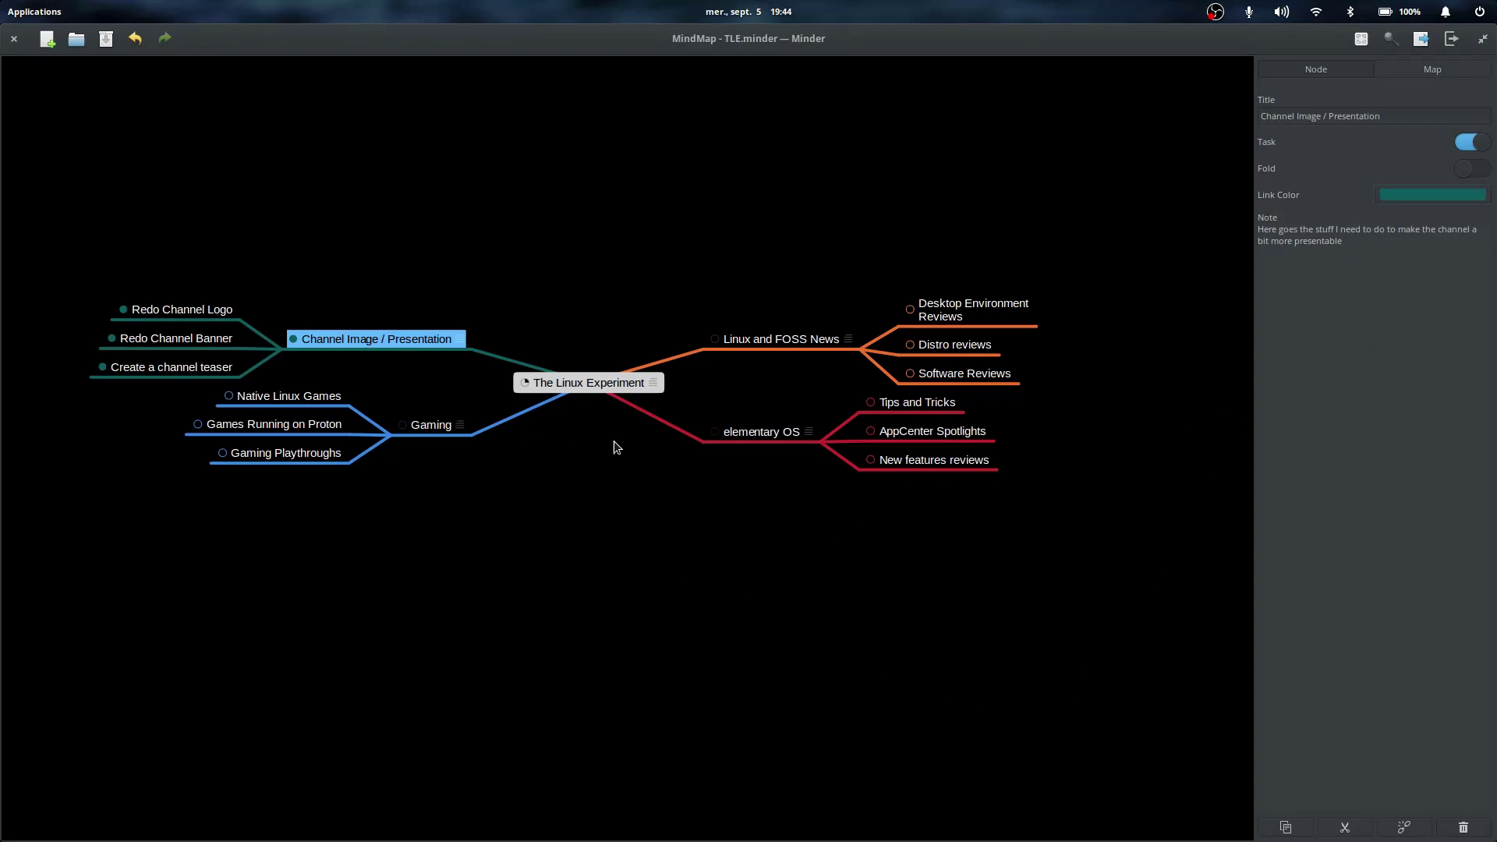
left_click(1415, 833)
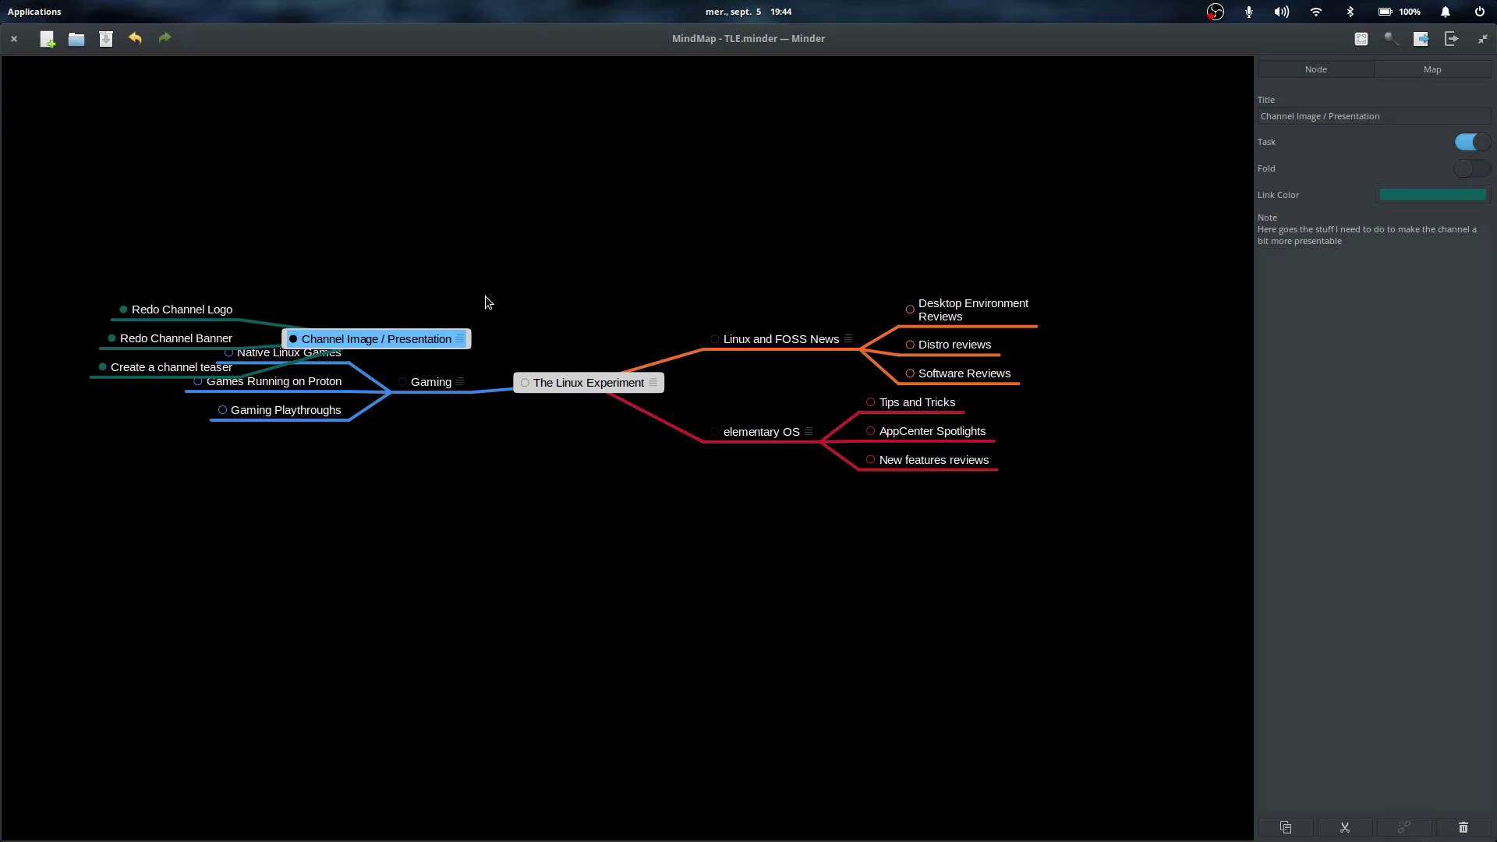
left_click_drag(422, 338, 550, 181)
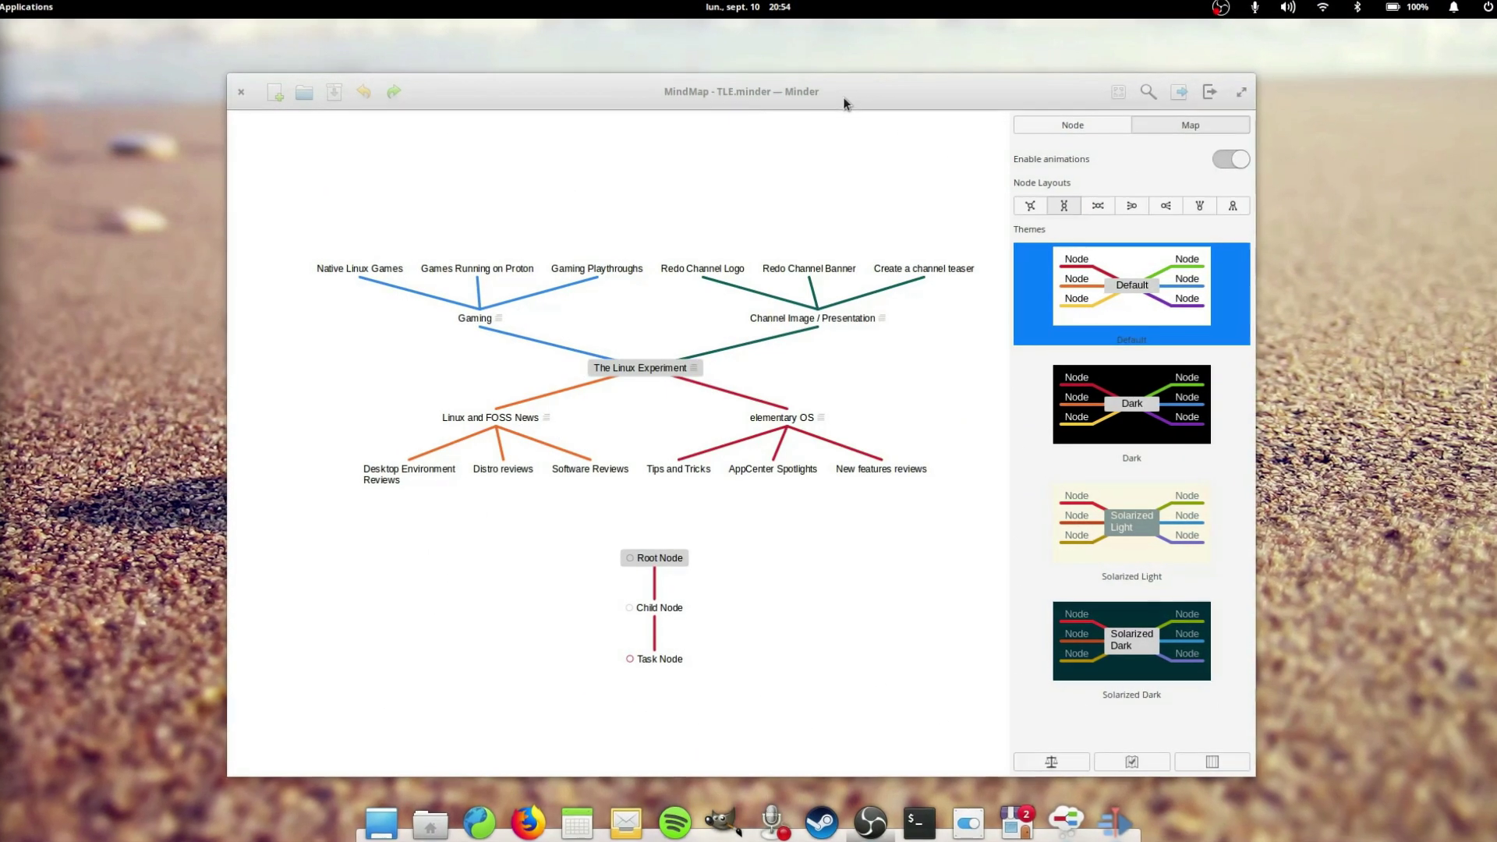
left_click(808, 96)
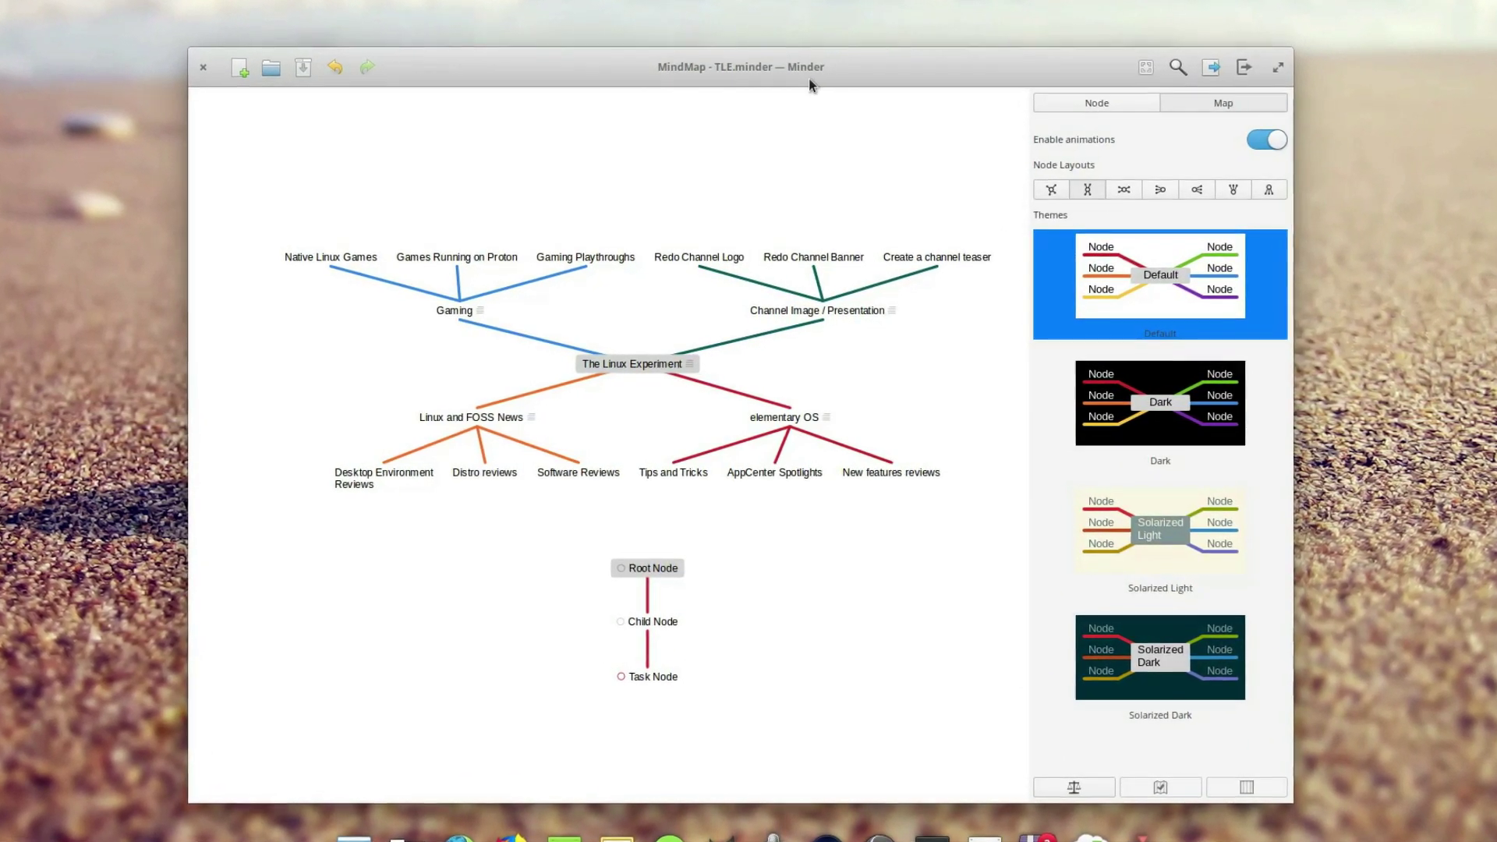
left_click(1111, 100)
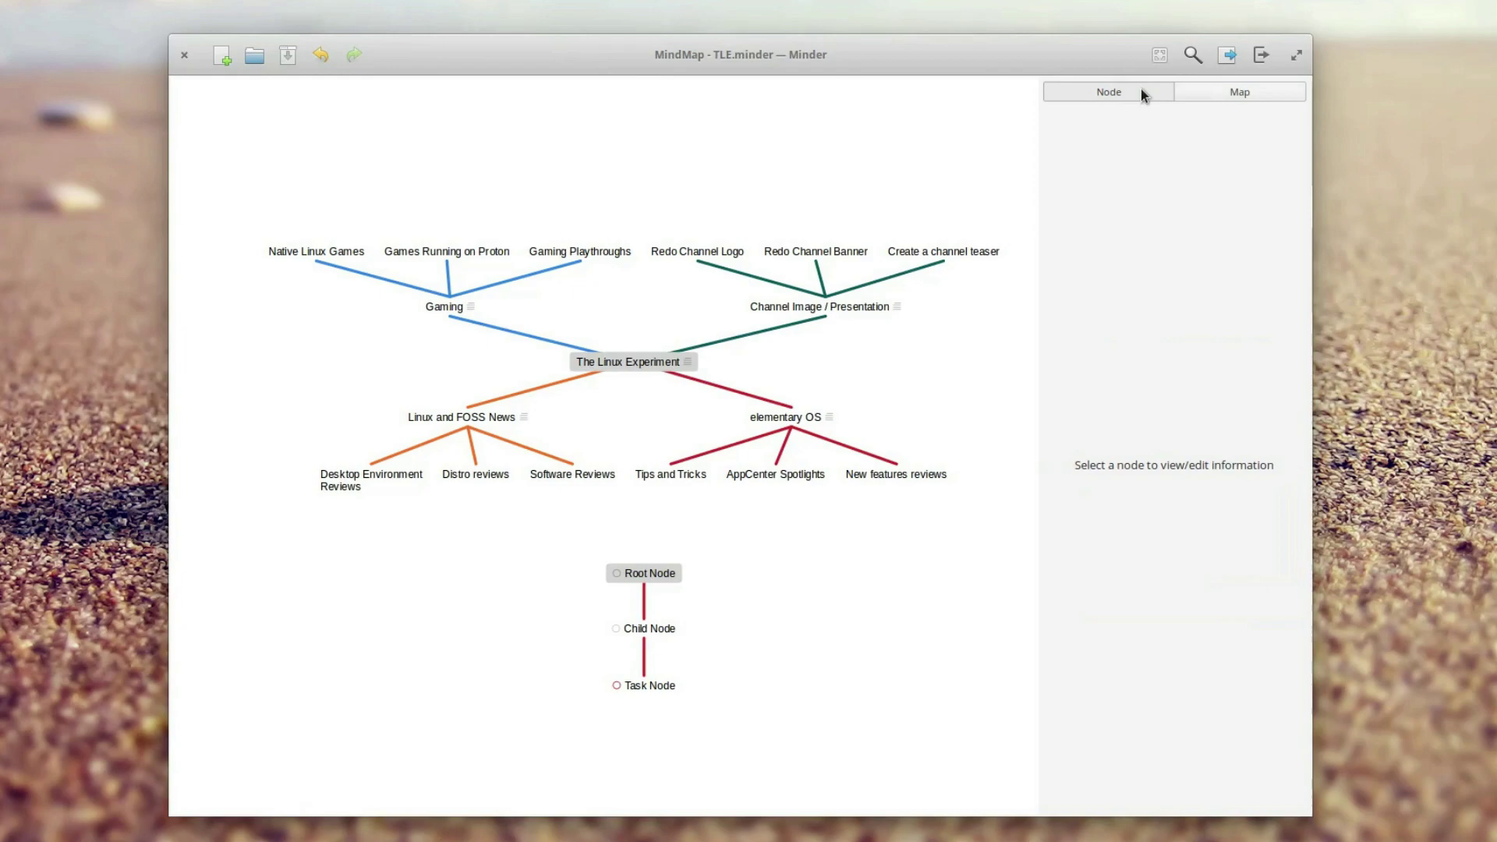
left_click(1261, 55)
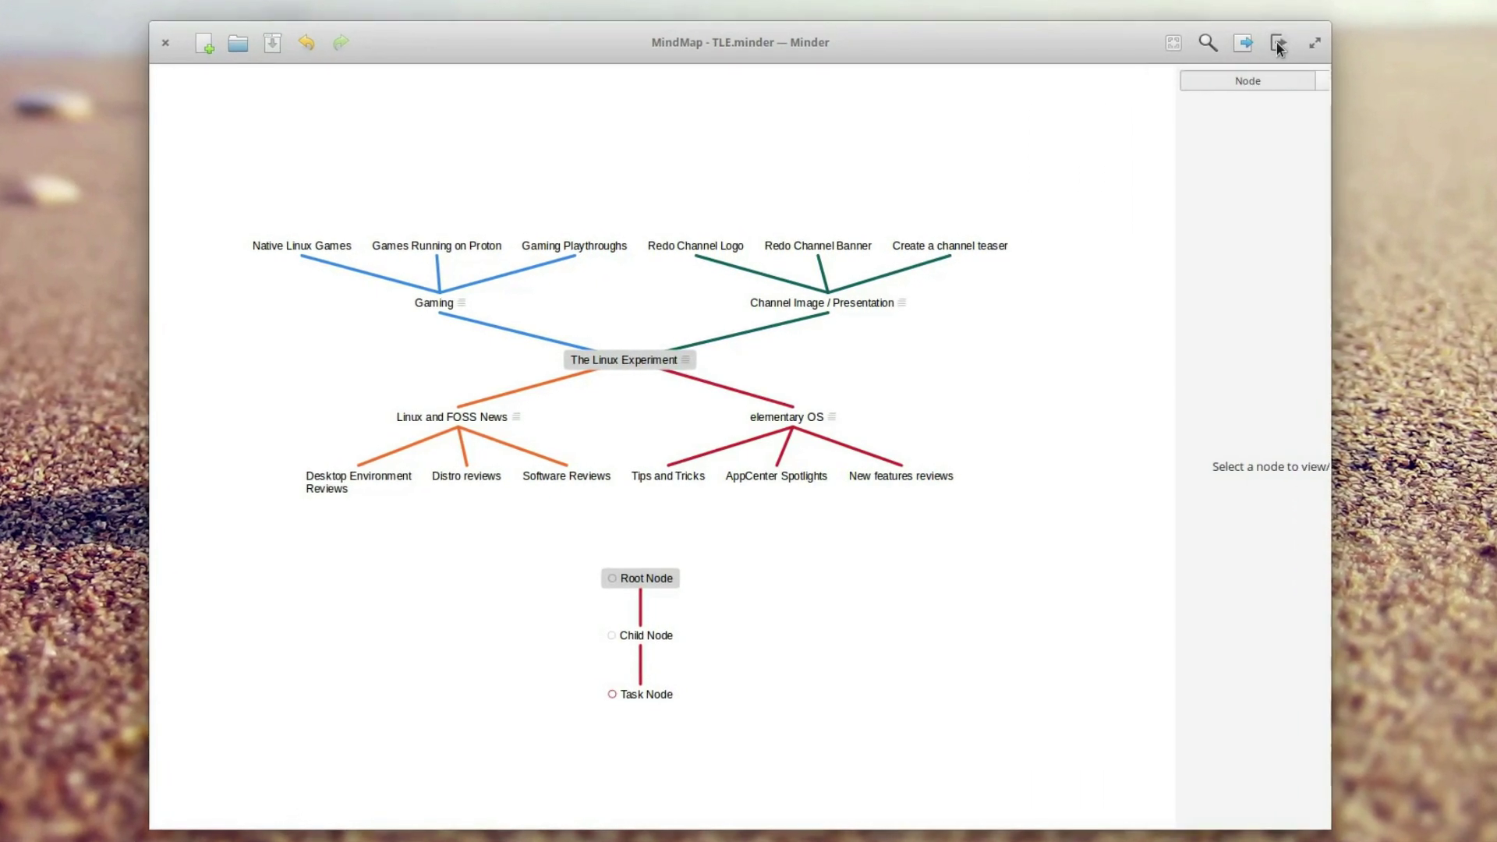
left_click(636, 357)
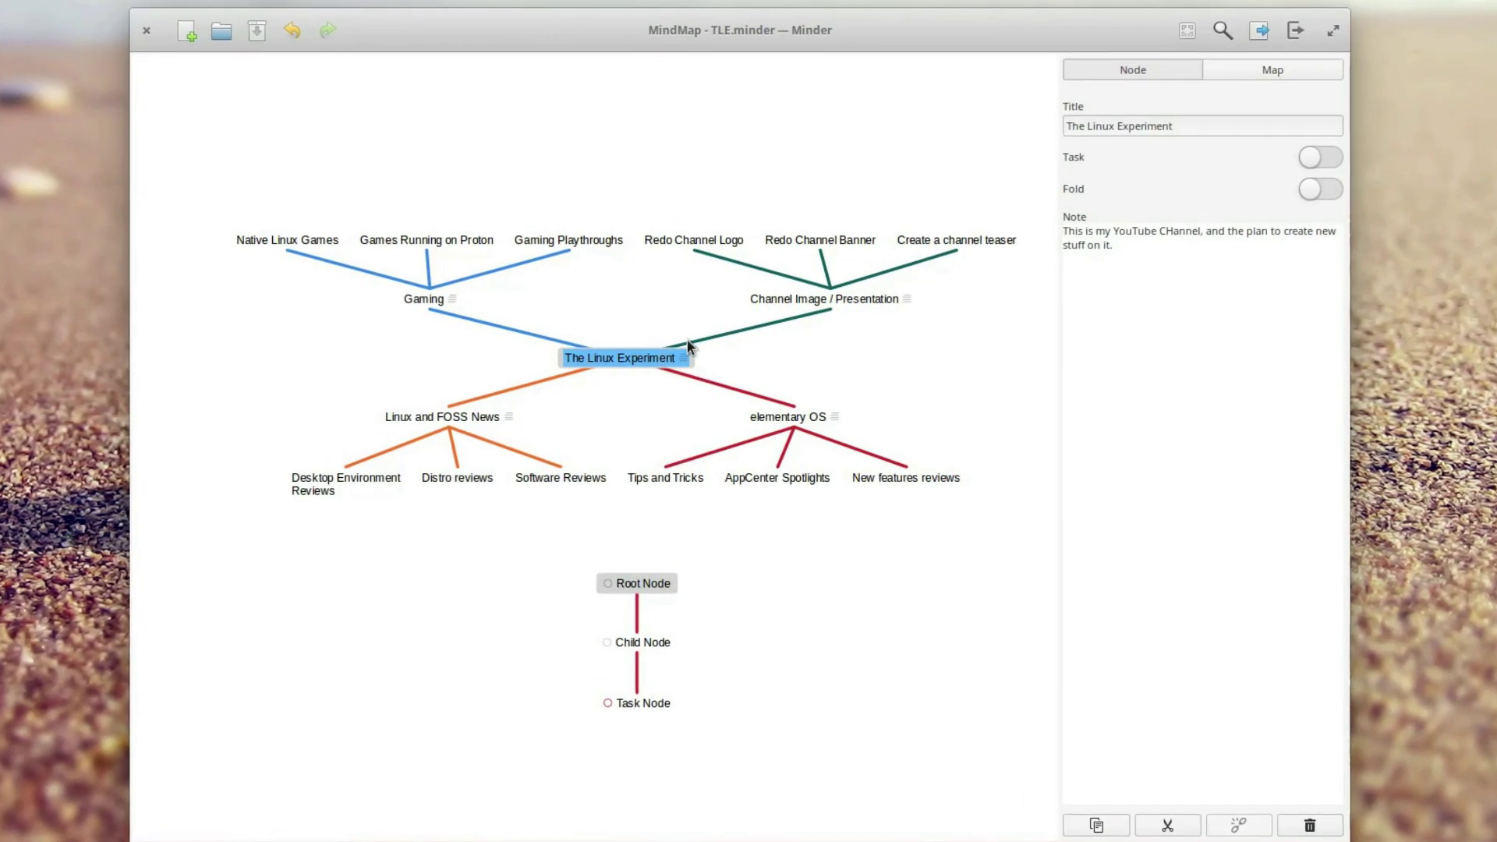
left_click(1274, 69)
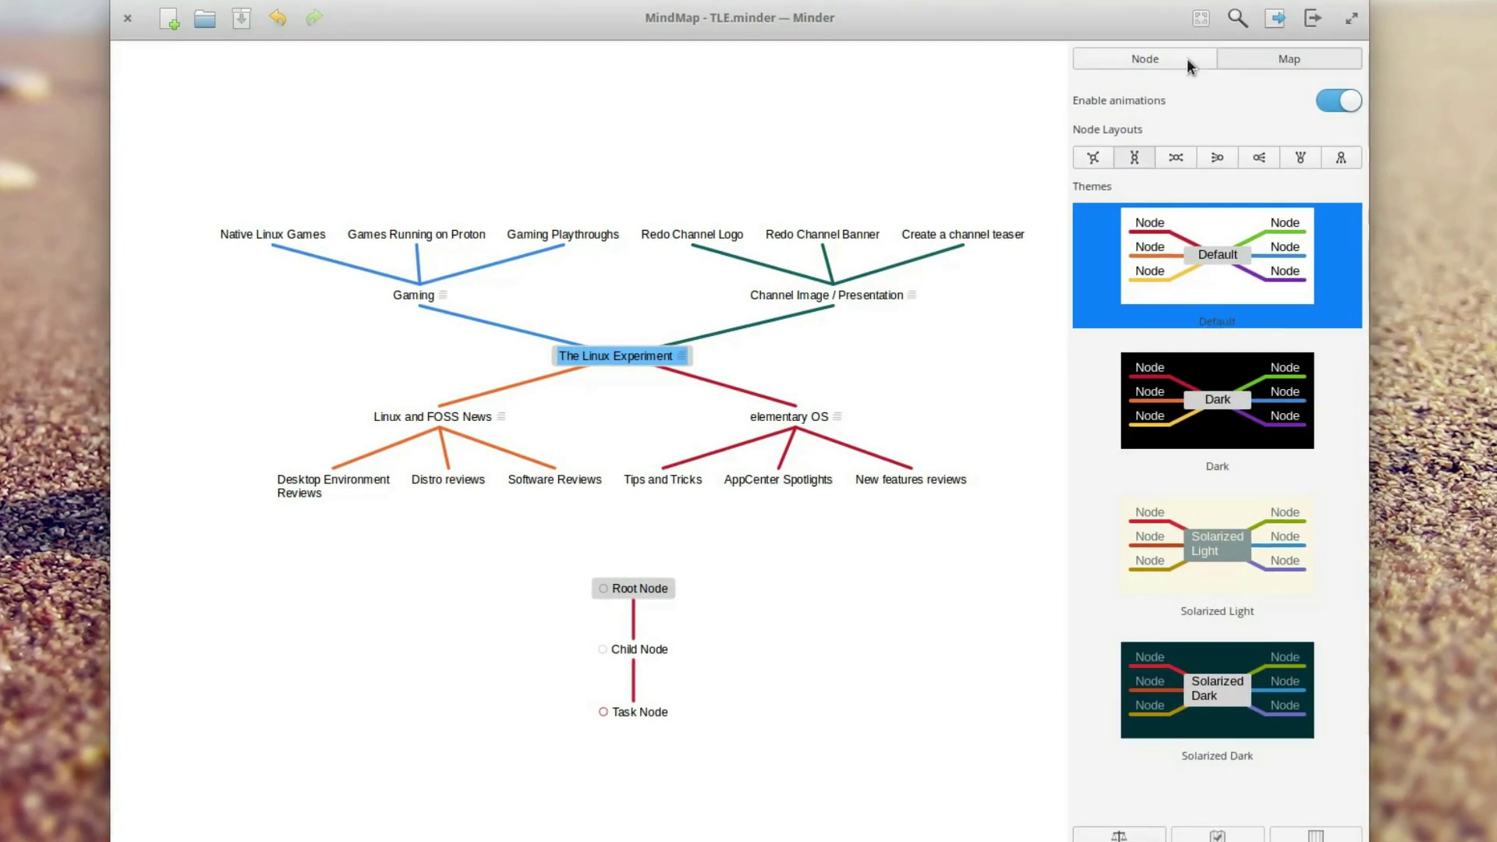
left_click(1187, 57)
left_click(1277, 57)
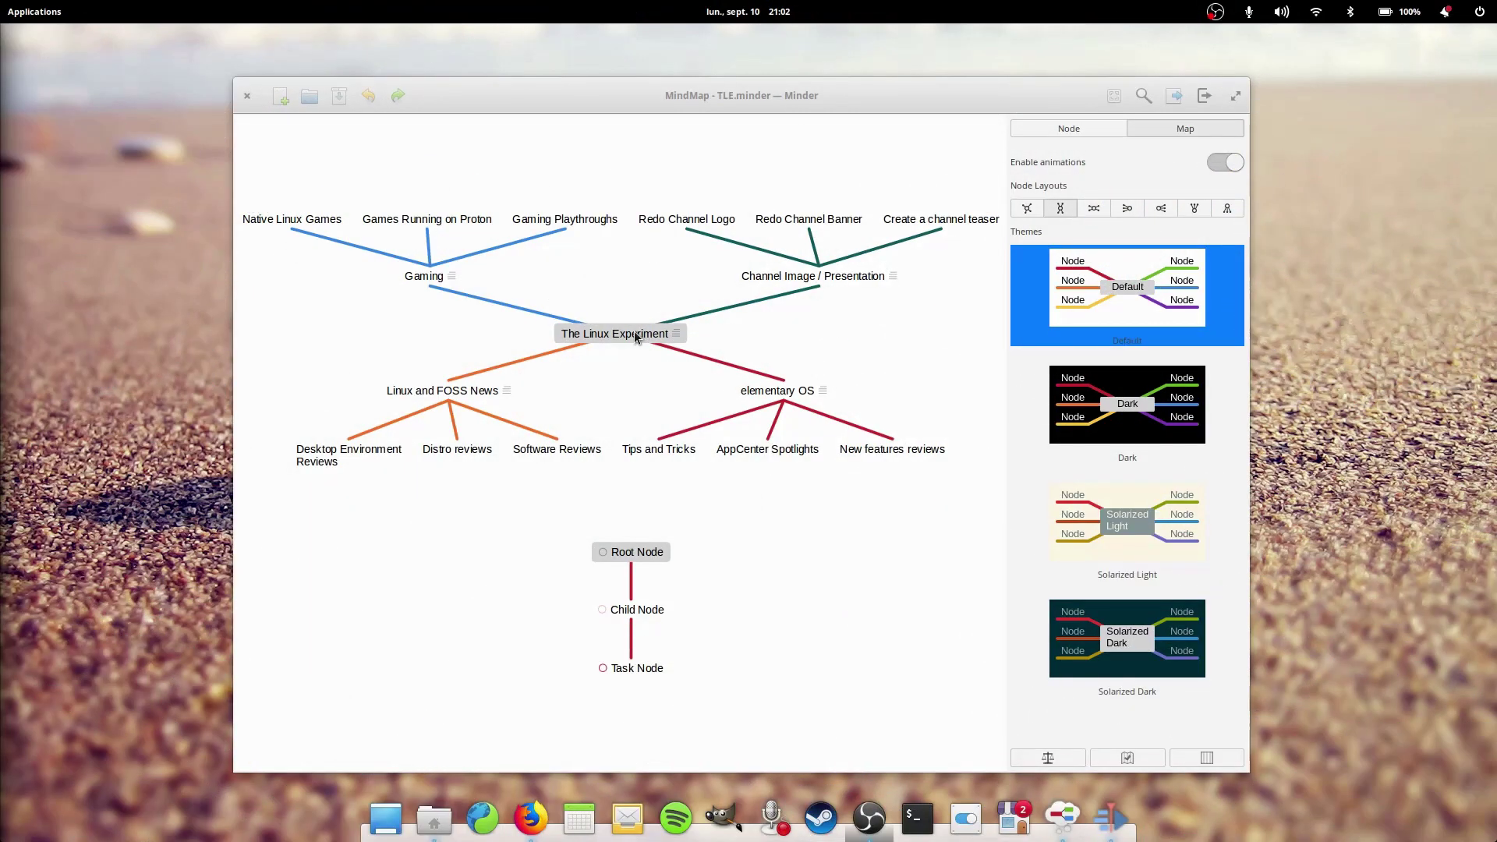
Add tasks to all nodes from The Linux Experiment, then remove them under elementary OS.
left_click(638, 336)
right_click(637, 335)
left_click(685, 442)
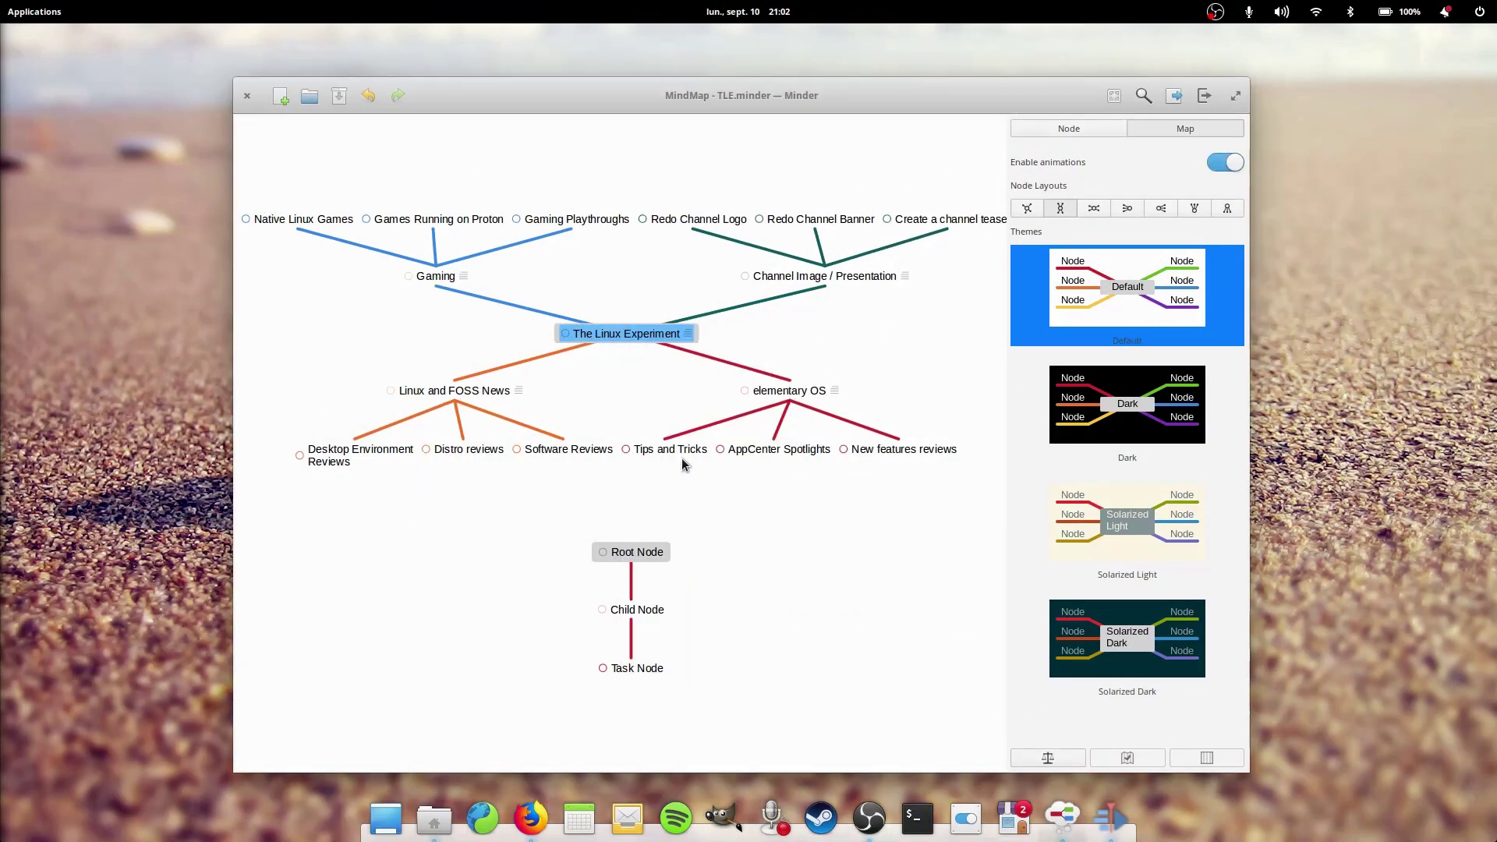
left_click(743, 392)
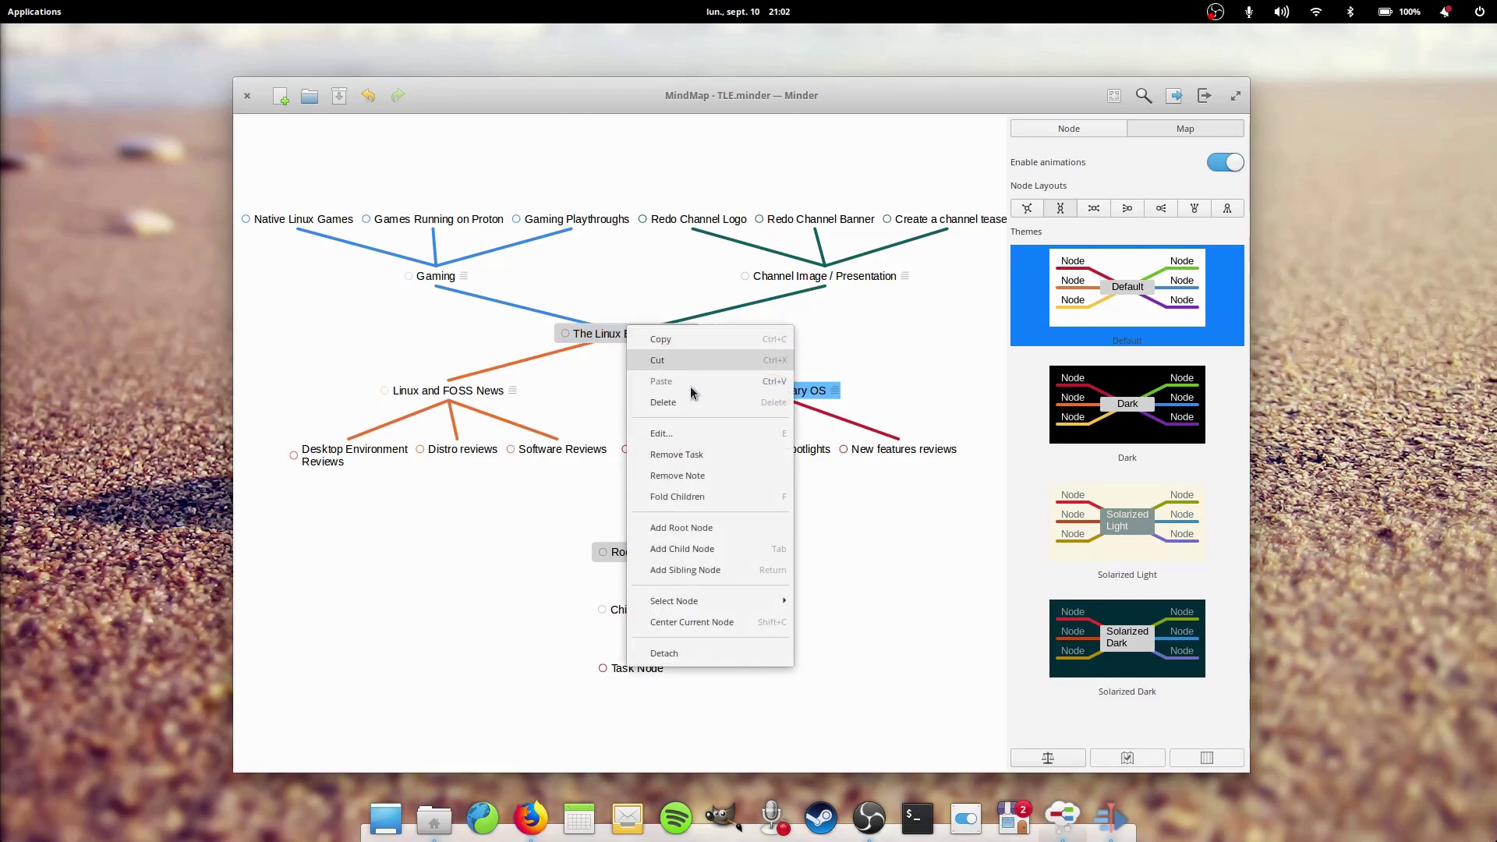
left_click(714, 460)
left_click(435, 393)
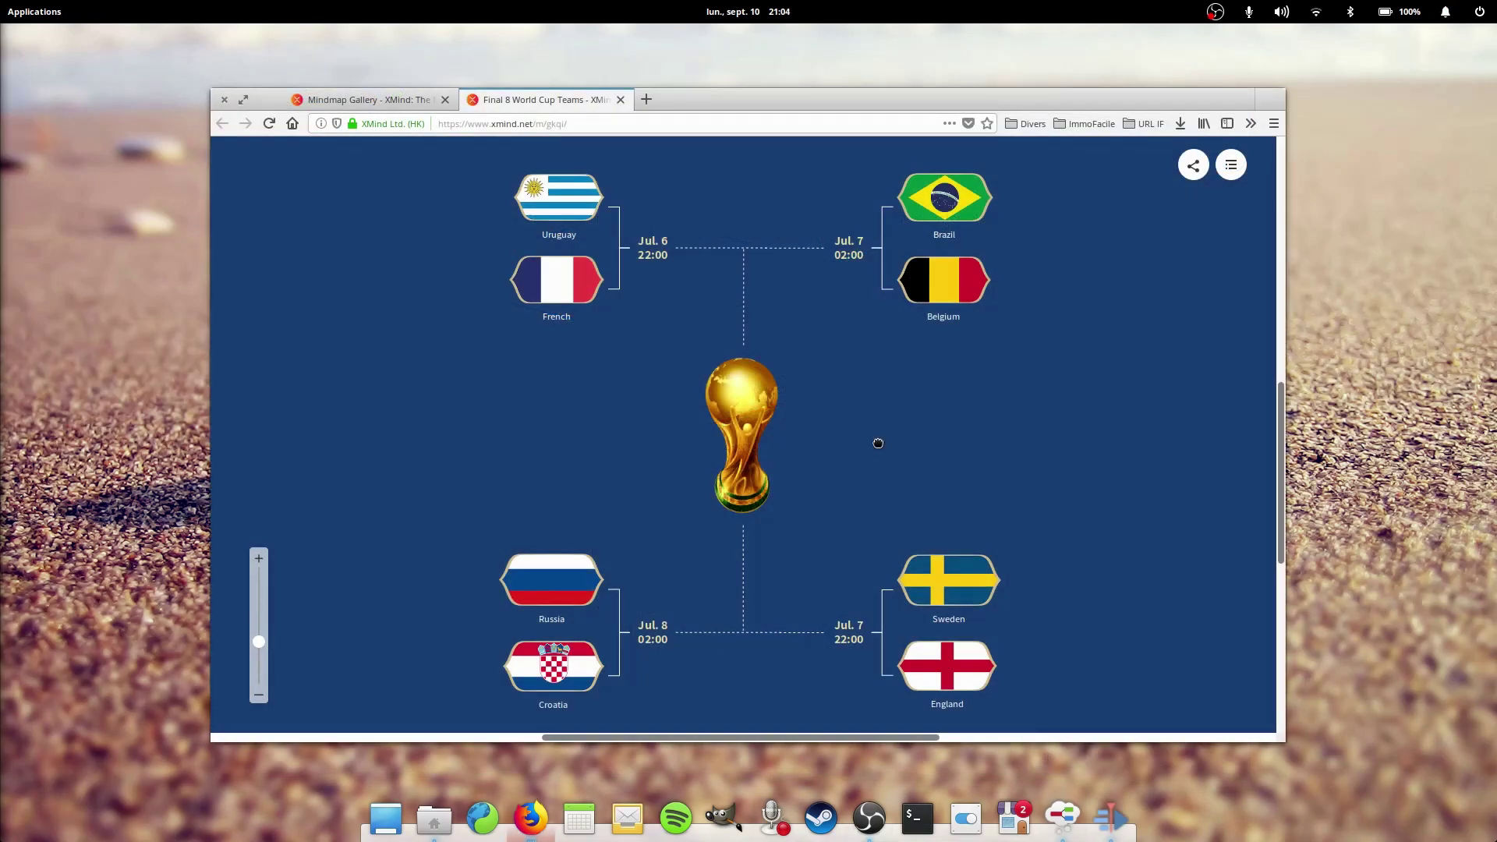
Pan the World Cup map, then the Gestion Calidad map to its centre, Valor Agregado and Mayor Valor.
left_click_drag(876, 437, 822, 435)
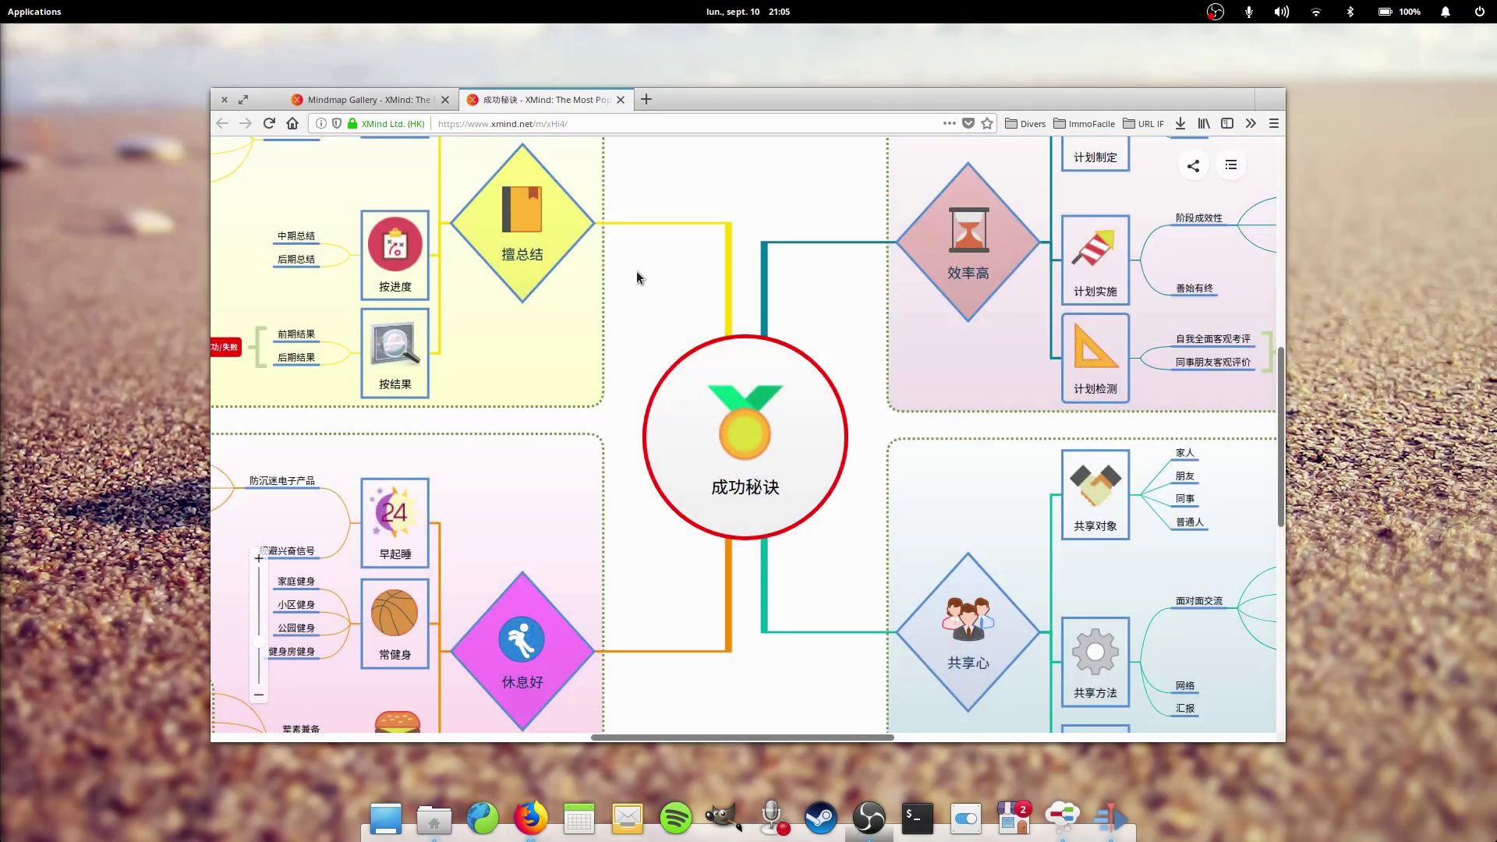
left_click_drag(636, 269, 718, 165)
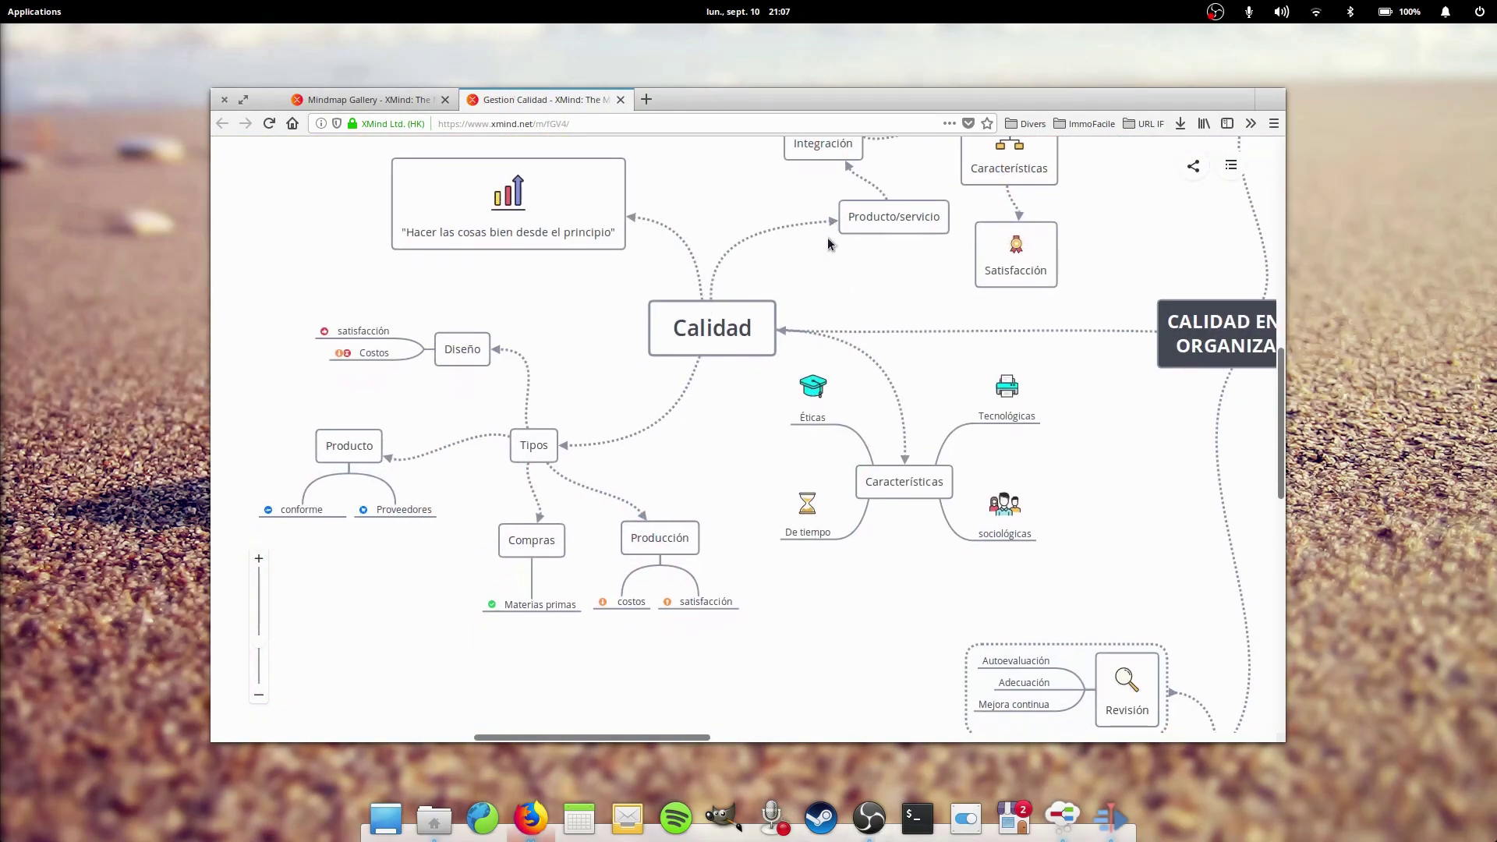
left_click_drag(868, 287, 454, 473)
left_click_drag(920, 506, 392, 236)
left_click_drag(1201, 507, 990, 617)
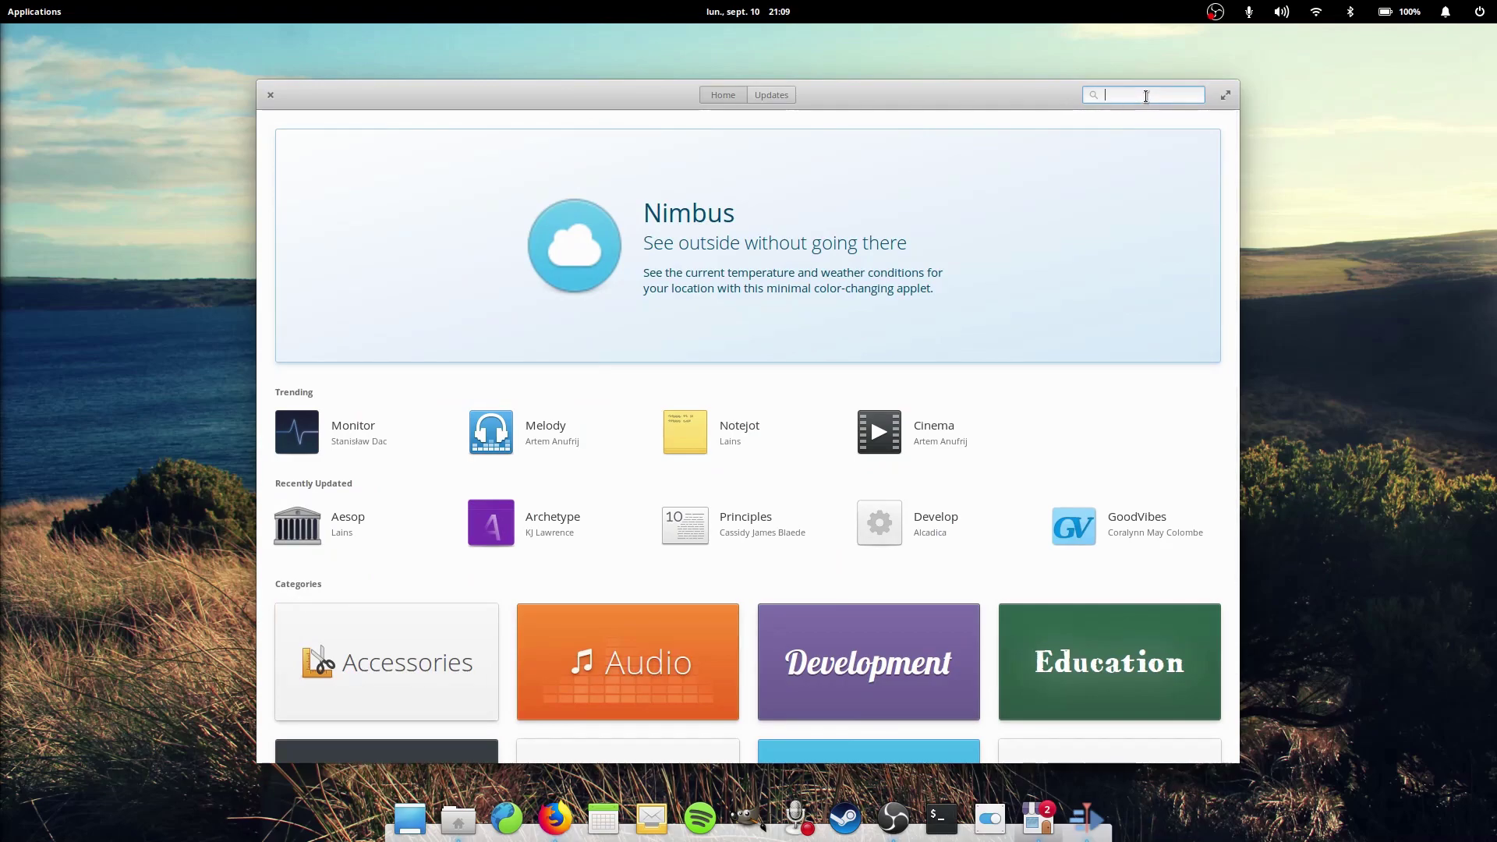
Search 'minder', open the Minder 1.0.8 page, and bring up its $5 payment form.
type("minder")
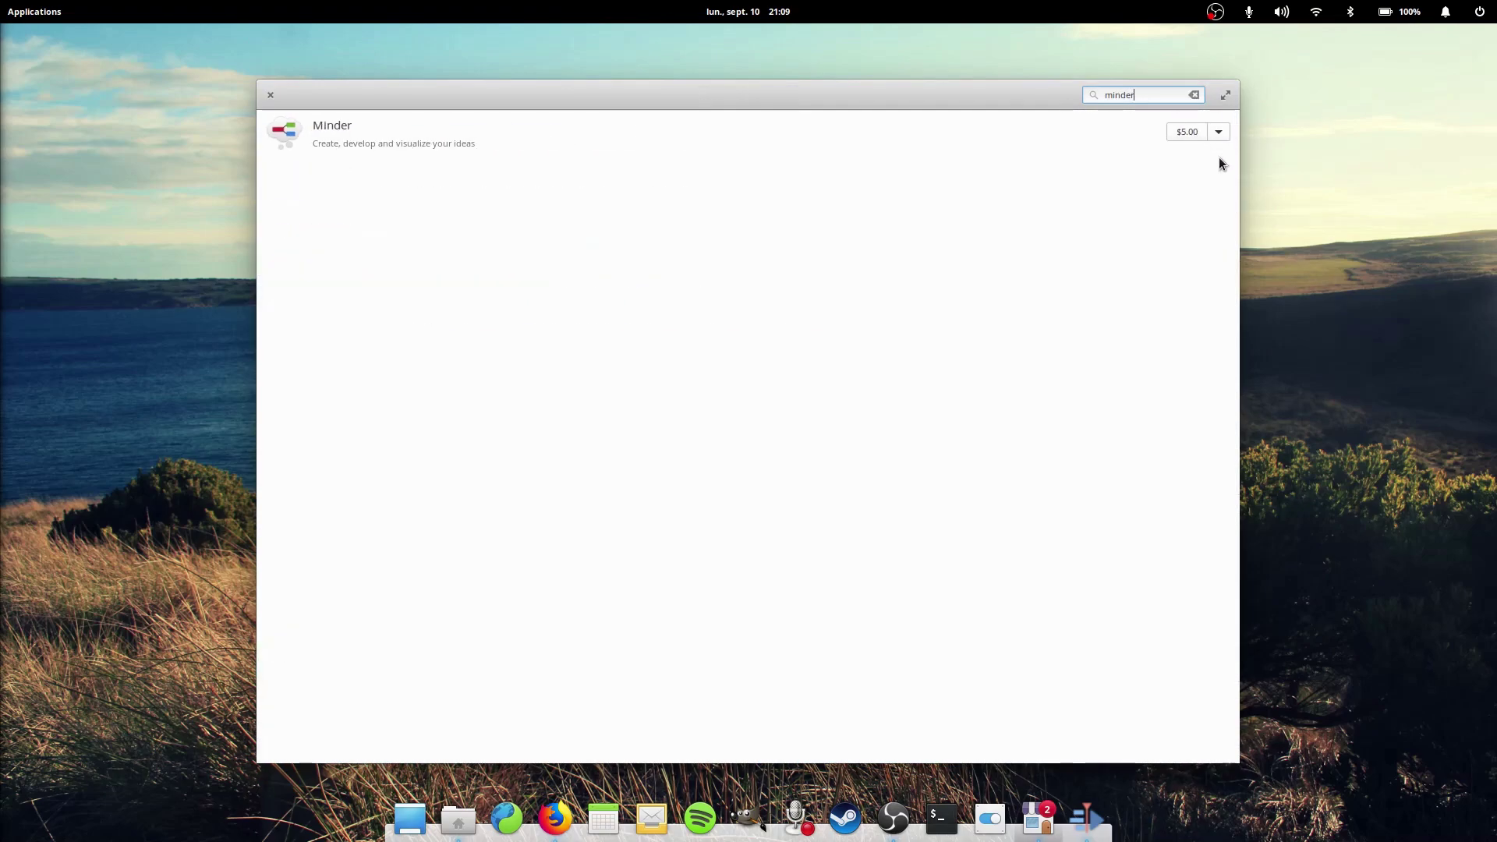
left_click(425, 145)
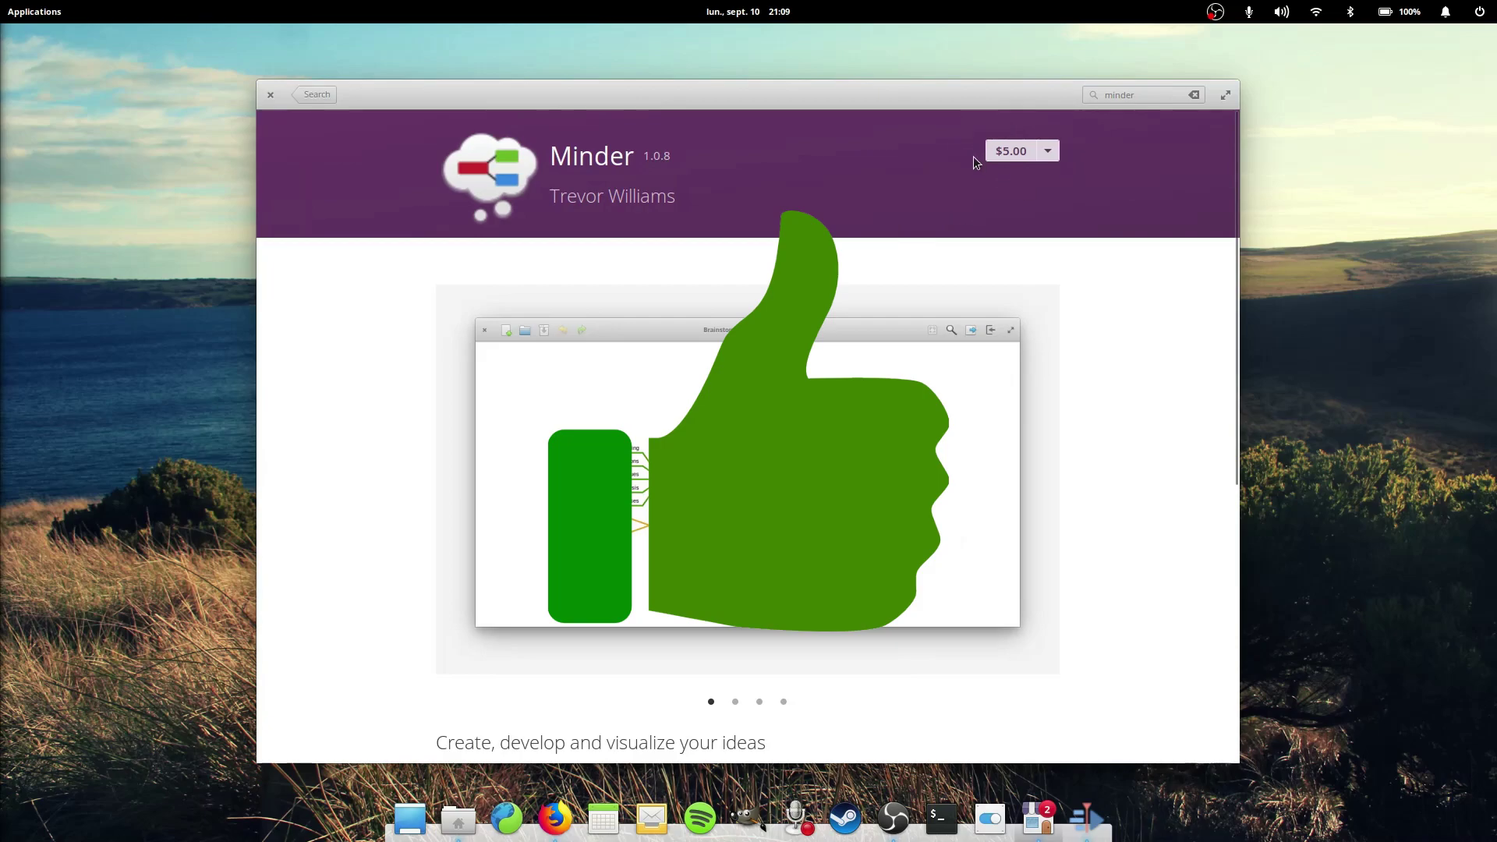
left_click(1012, 151)
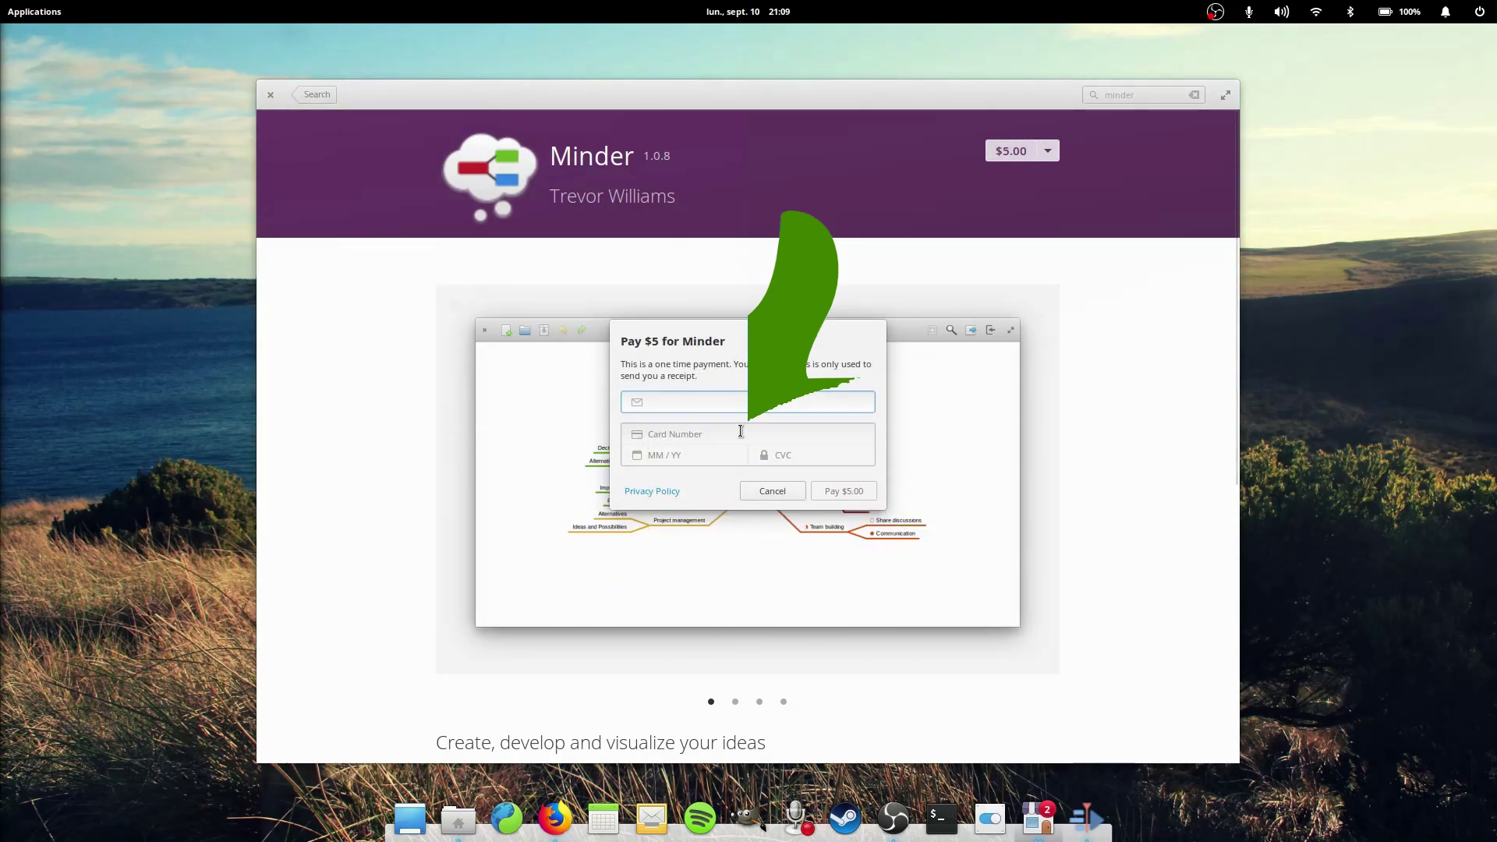